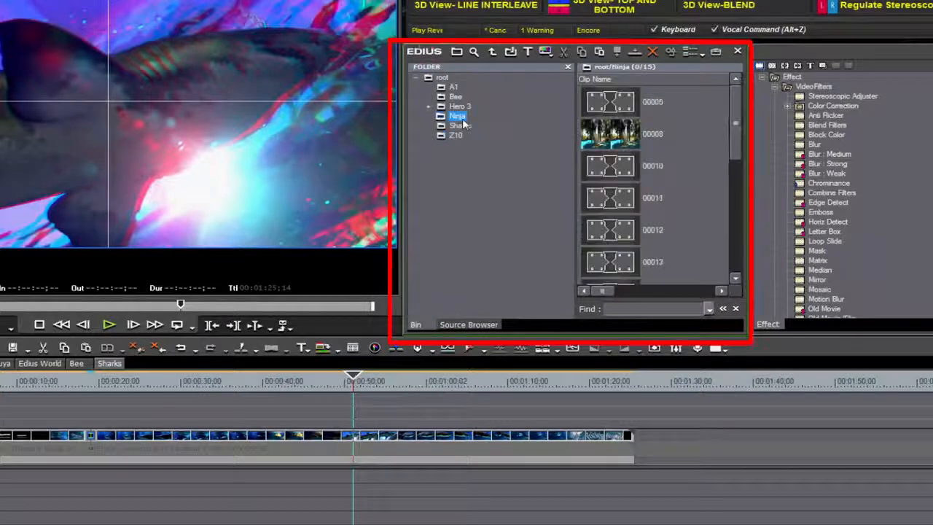
# Step: Browse the removable-media AVCHD folders for the I Want 3D Contest and JAPAN Day 5 footage in the source browser
pyautogui.click(472, 326)
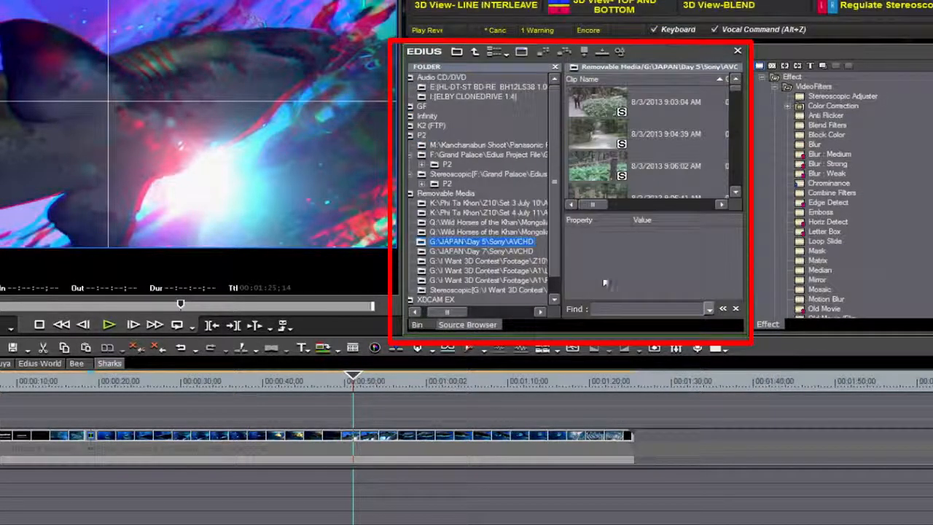
pyautogui.click(481, 260)
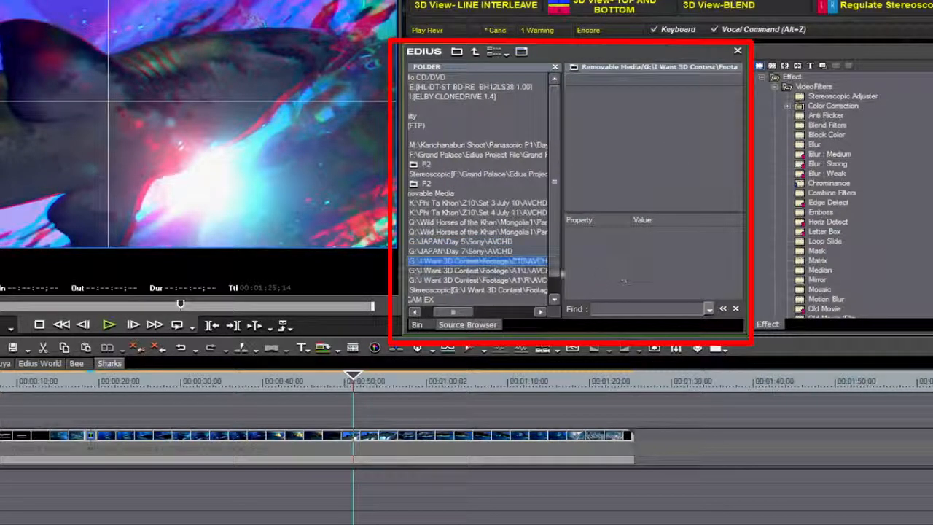
pyautogui.click(530, 271)
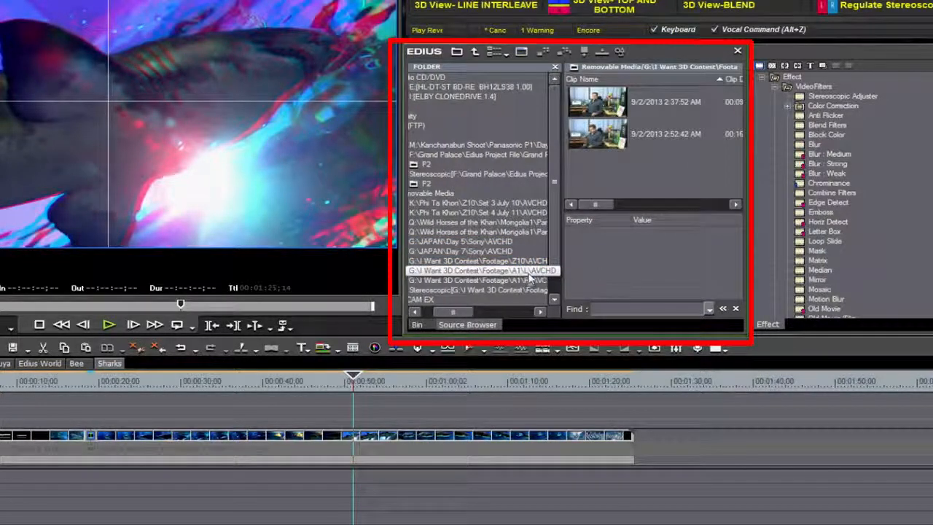
pyautogui.click(522, 284)
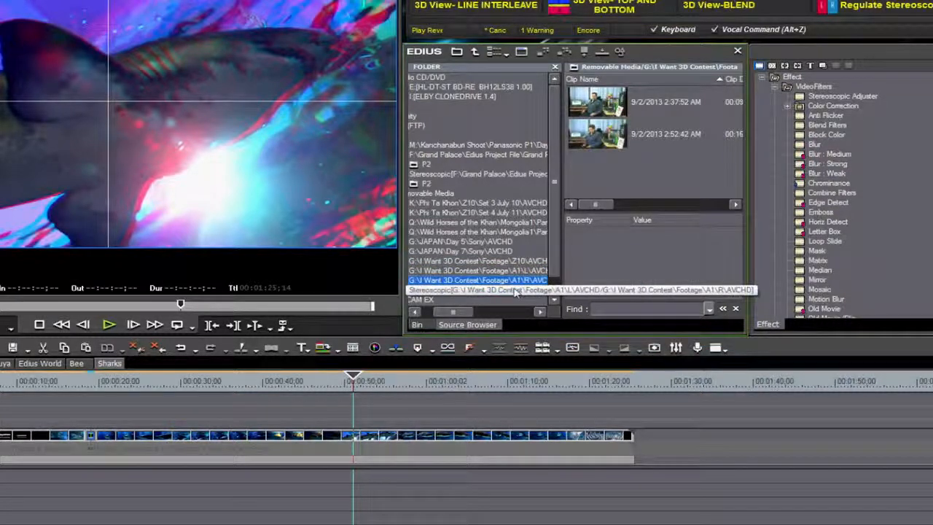
pyautogui.click(510, 241)
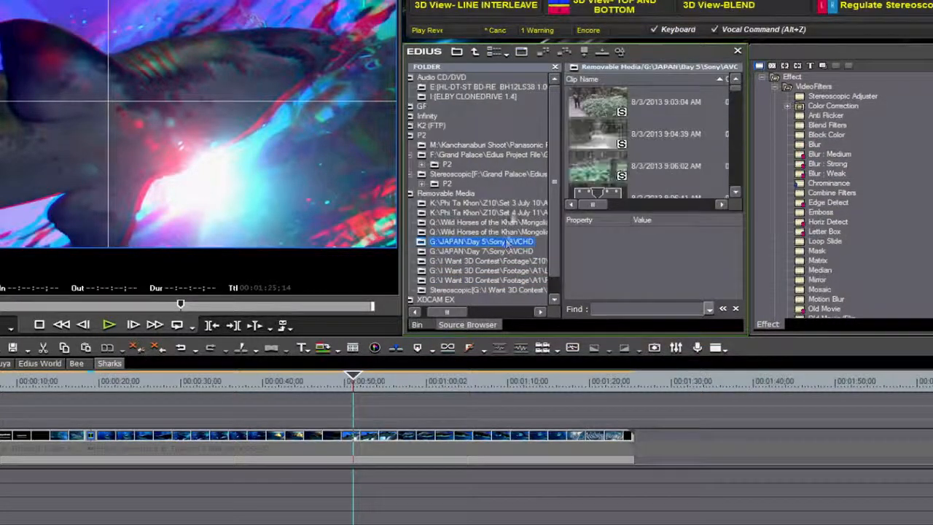
# Step: Return to the bin, widen its clip list and look through the left and right clips in the A1 folder
pyautogui.click(418, 324)
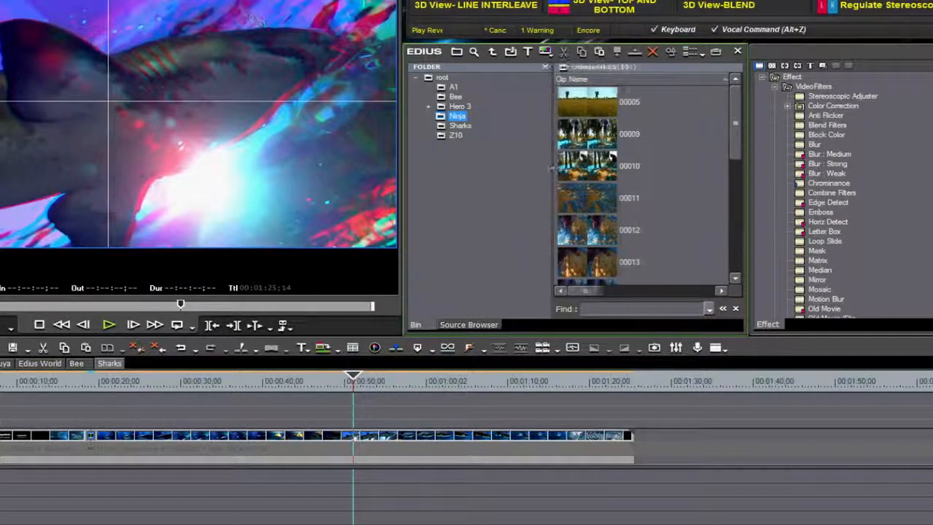
pyautogui.moveTo(552, 168); pyautogui.dragTo(531, 168)
pyautogui.click(447, 88)
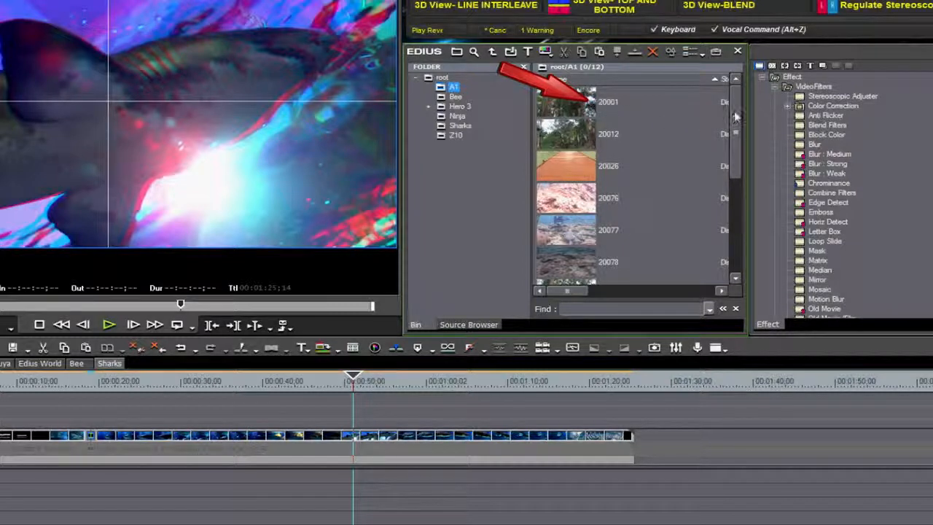
pyautogui.moveTo(735, 120); pyautogui.dragTo(728, 205)
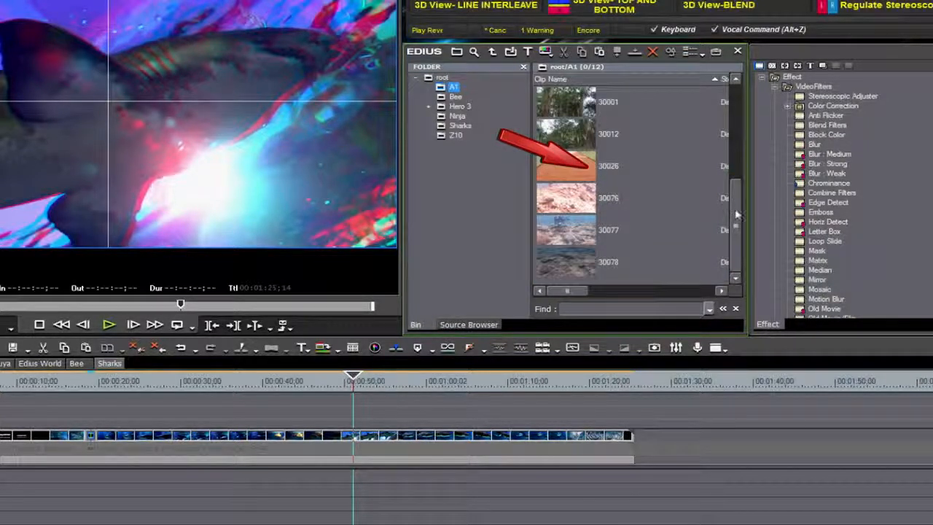
# Step: Set all clips in the A1 folder as stereoscopic and pair the left and right clips automatically
pyautogui.click(572, 169)
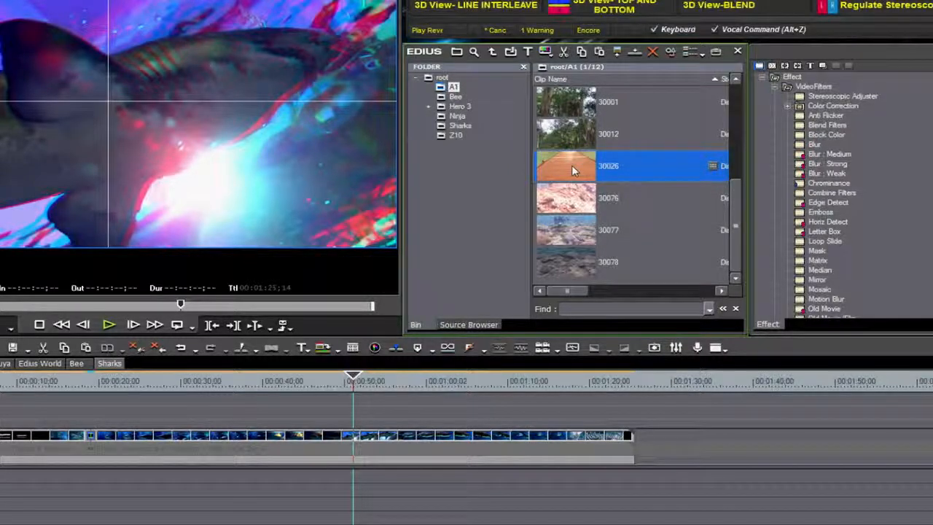
pyautogui.hotkey('ctrl', 'a')
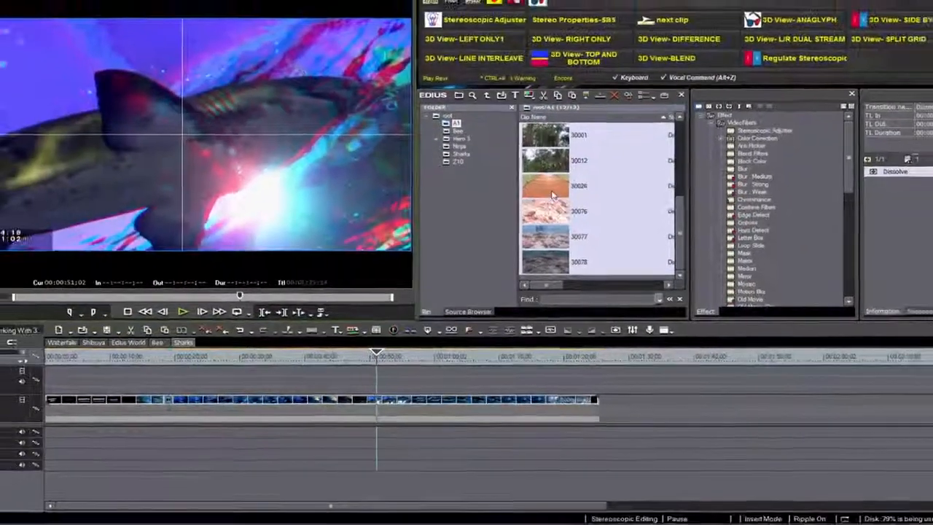
pyautogui.rightClick(552, 195)
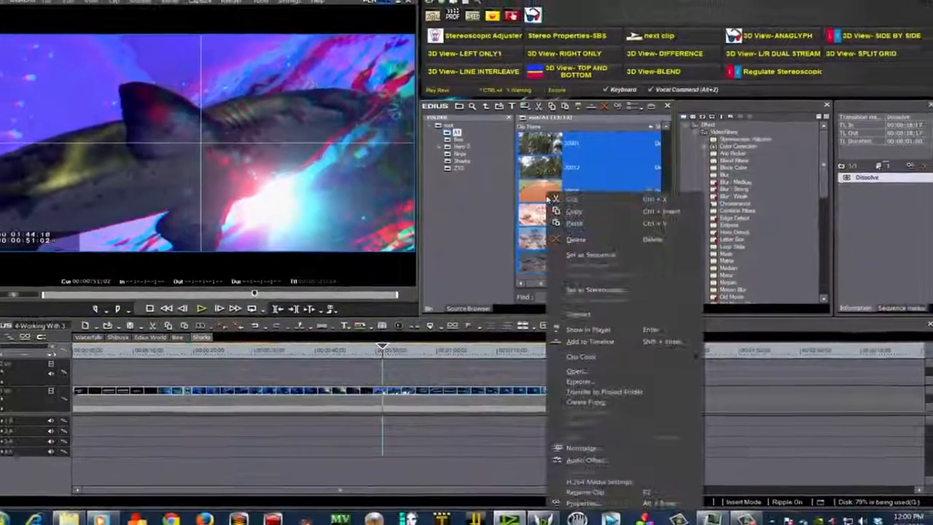
pyautogui.click(584, 289)
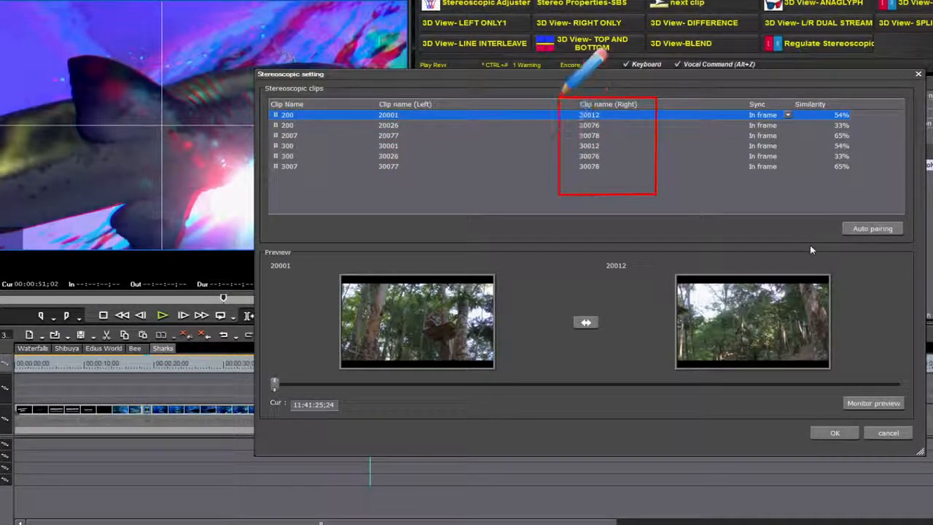
pyautogui.click(877, 231)
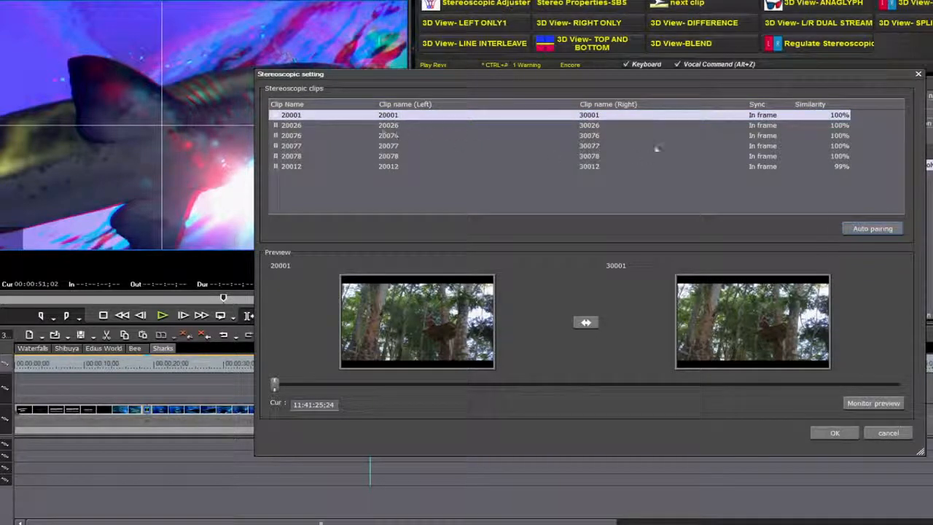
# Step: Check the sync options available for the 20001 clip pair
pyautogui.click(789, 118)
pyautogui.click(791, 117)
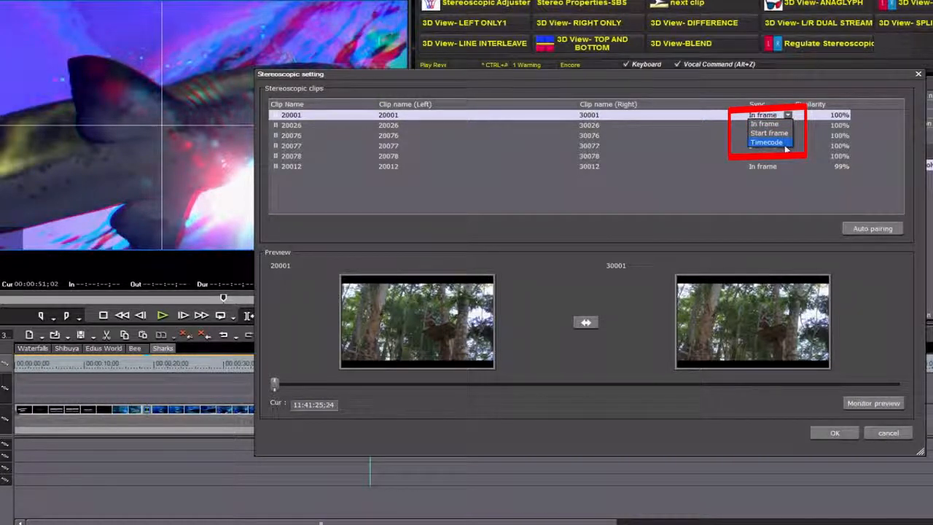
pyautogui.click(654, 187)
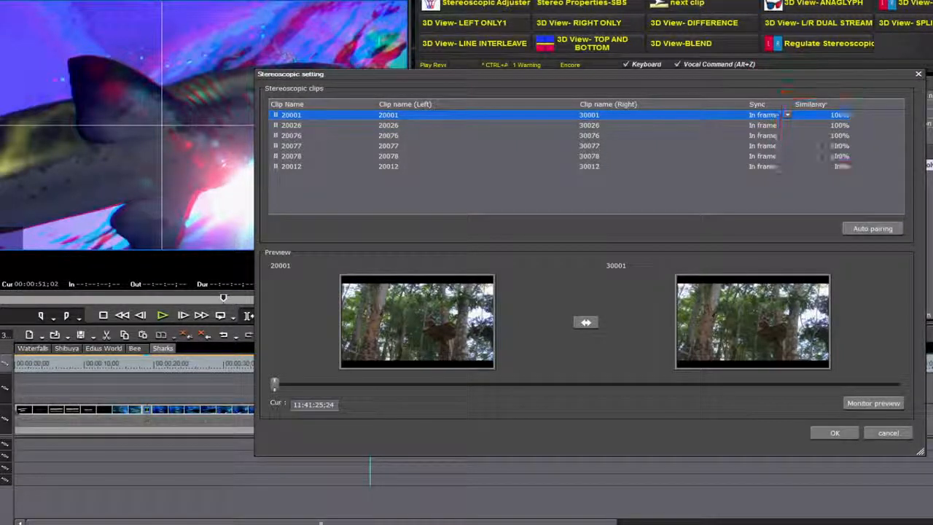
# Step: Preview the 20001 pair on the monitor at several points in the clip and accept the stereoscopic settings
pyautogui.moveTo(275, 383); pyautogui.dragTo(352, 386)
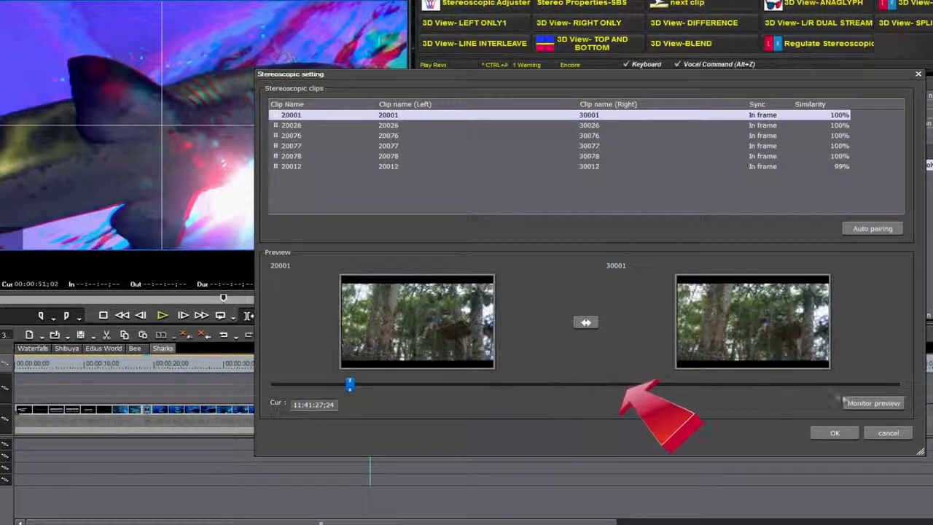
pyautogui.click(884, 405)
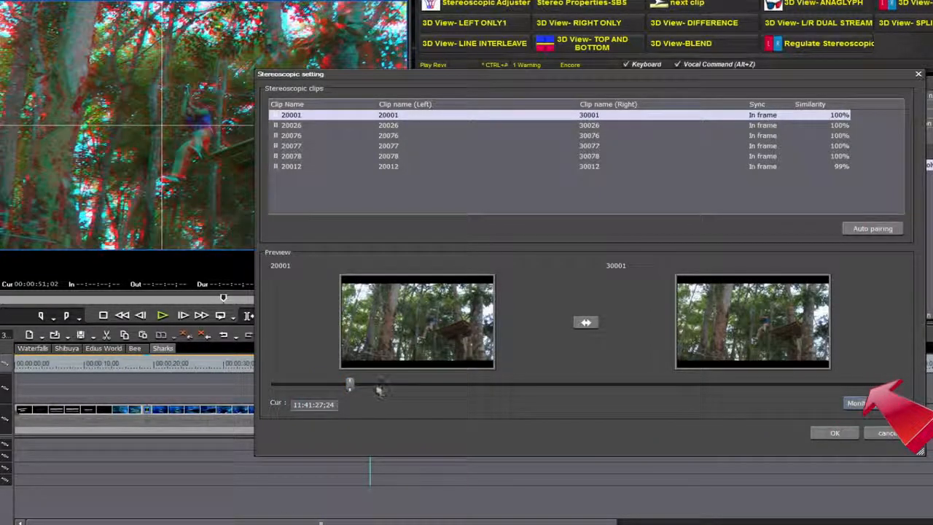
pyautogui.moveTo(351, 384); pyautogui.dragTo(400, 384)
pyautogui.click(874, 403)
pyautogui.moveTo(400, 384); pyautogui.dragTo(546, 384)
pyautogui.click(872, 403)
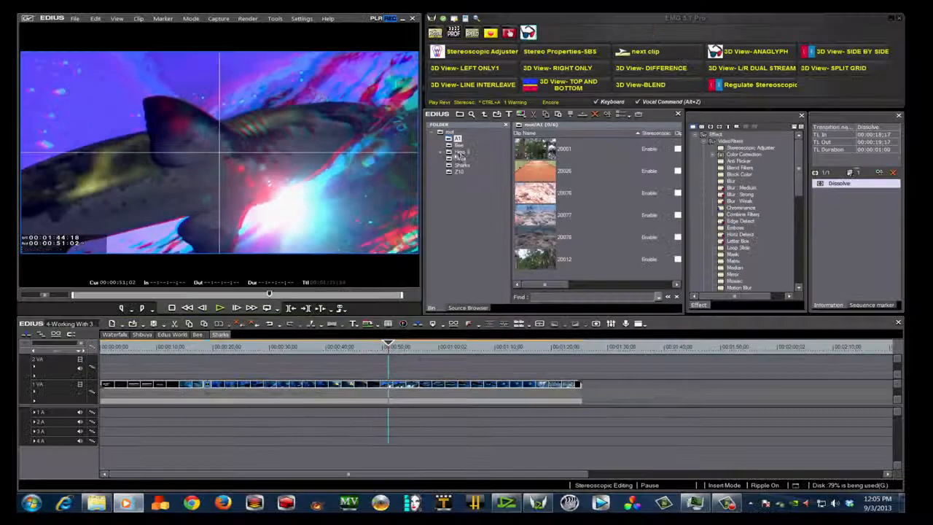
# Step: Open the Hero 3 folder and check the available clip view modes, keeping Detail Text (Large)
pyautogui.click(460, 153)
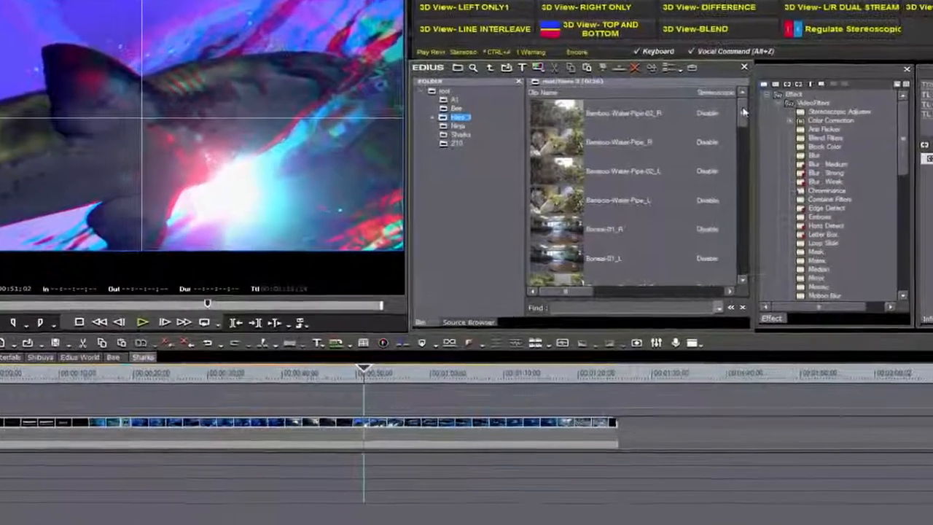
pyautogui.moveTo(744, 113); pyautogui.dragTo(770, 86)
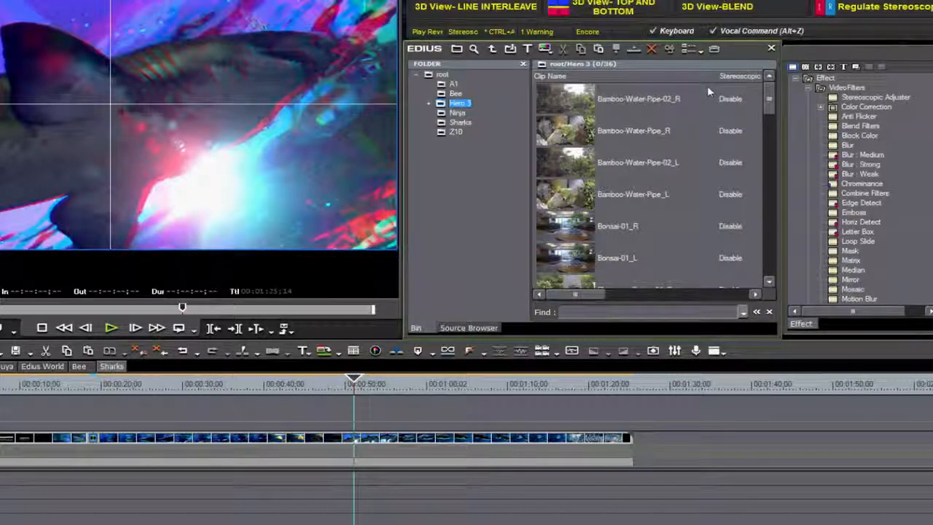
pyautogui.click(690, 49)
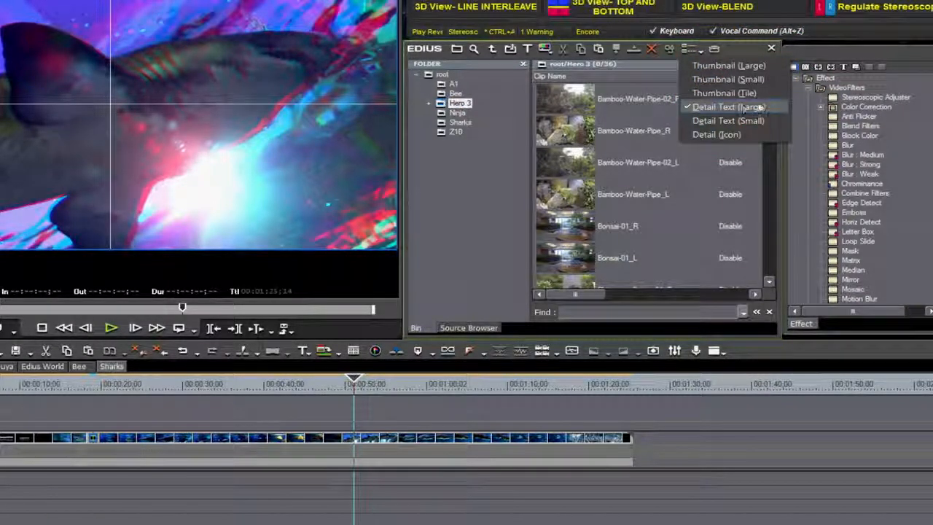
pyautogui.click(687, 202)
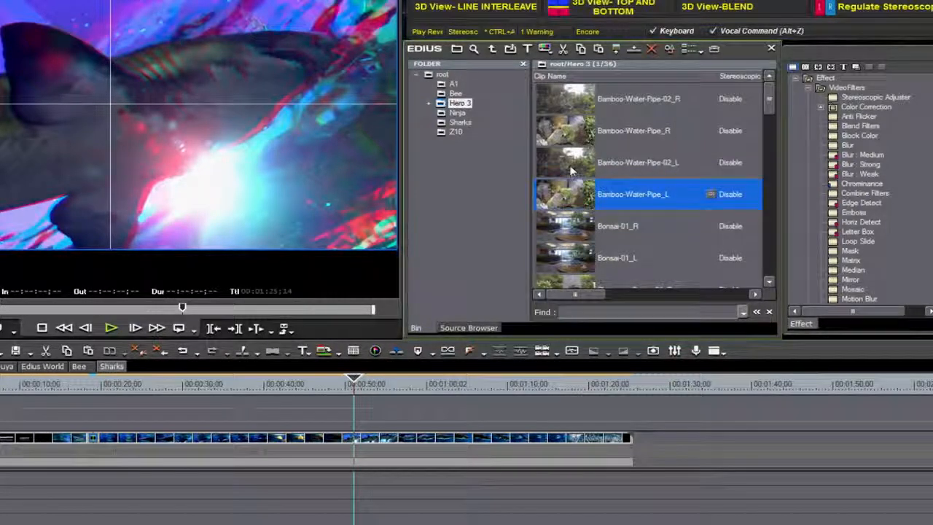
# Step: Reorder the Bamboo-Water-Pipe-02, Bamboo-Water-Pipe and Bonsai-01 clips so each left clip comes before its right clip
pyautogui.moveTo(572, 170); pyautogui.dragTo(571, 95)
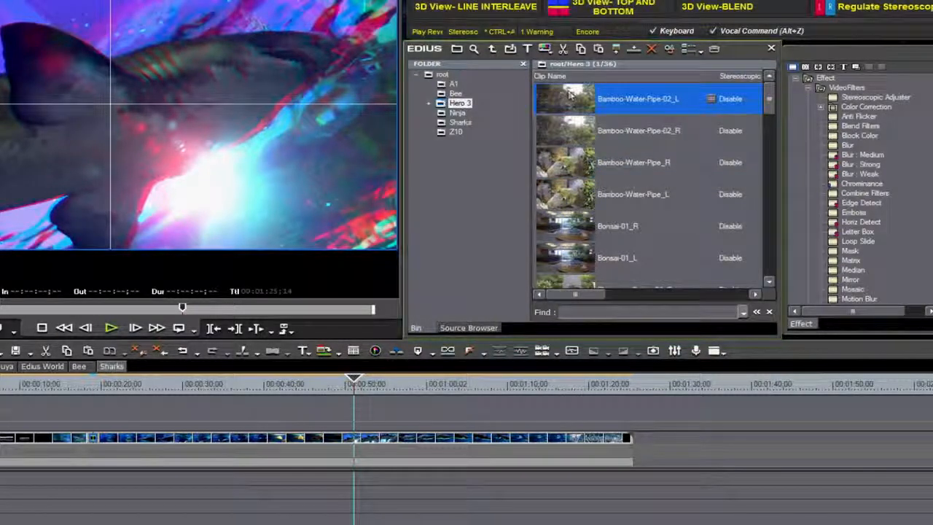
pyautogui.moveTo(566, 159); pyautogui.dragTo(559, 208)
pyautogui.moveTo(566, 260); pyautogui.dragTo(561, 223)
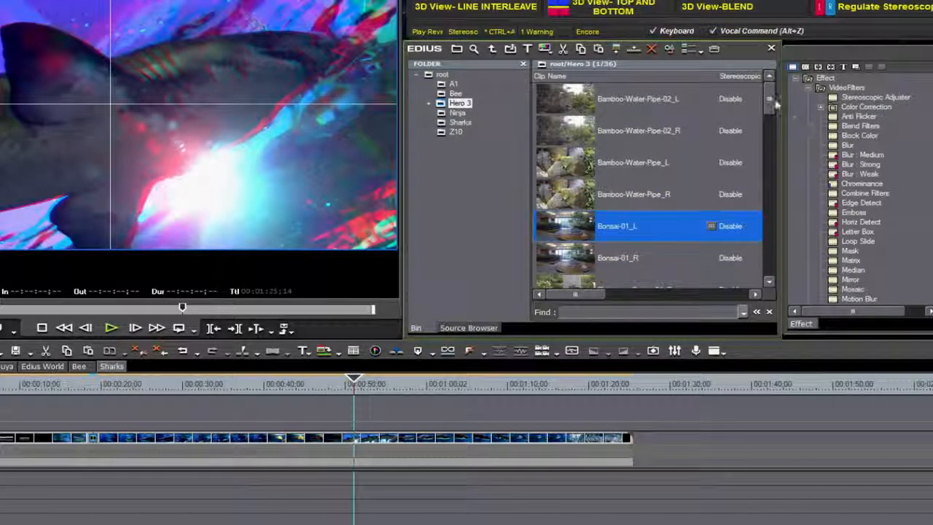
pyautogui.moveTo(770, 94)
pyautogui.mouseDown()
pyautogui.moveTo(769, 115)
pyautogui.moveTo(765, 91)
pyautogui.mouseUp()
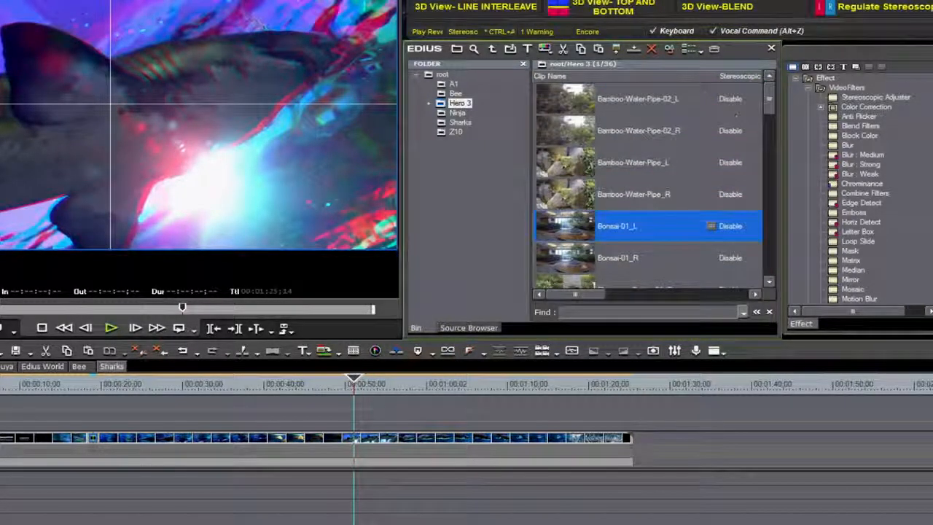
# Step: Select all clips in the Hero 3 folder and set them as stereoscopic
pyautogui.hotkey('ctrl', 'a')
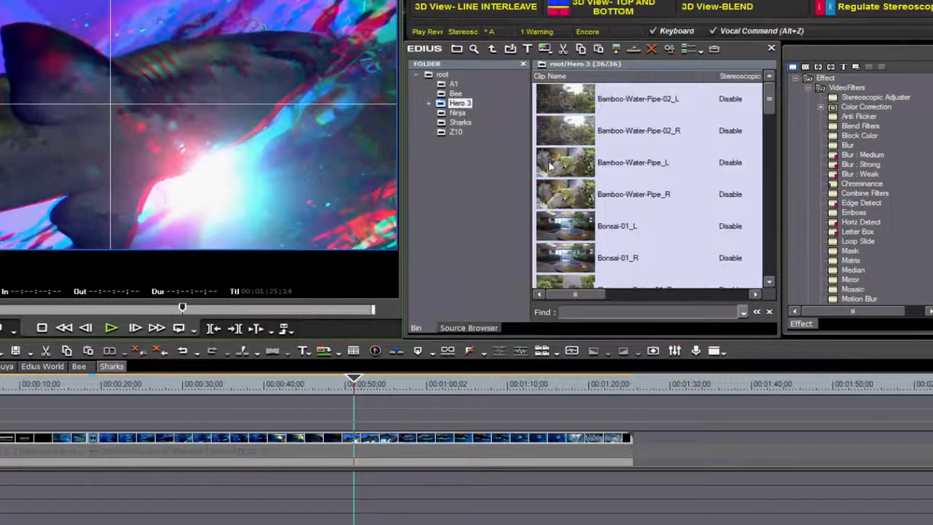
pyautogui.rightClick(550, 166)
pyautogui.click(597, 292)
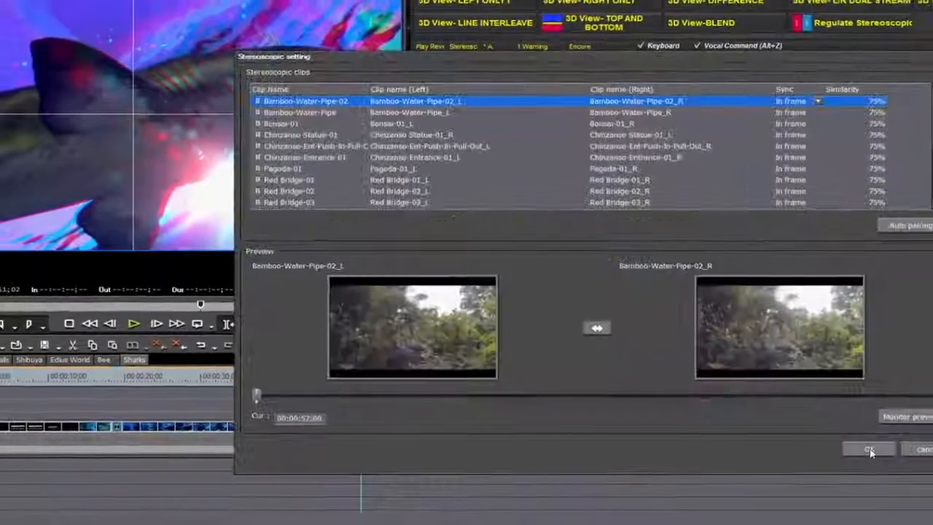
# Step: Swap the left and right clips of the Chinzanso Statue-01 pair, review the remaining pairs and accept the stereoscopic settings
pyautogui.click(460, 148)
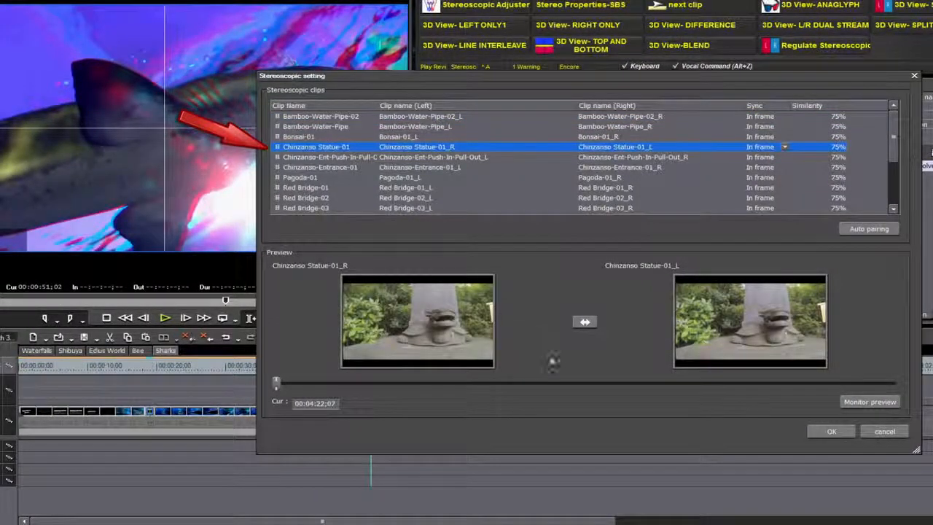
pyautogui.click(585, 322)
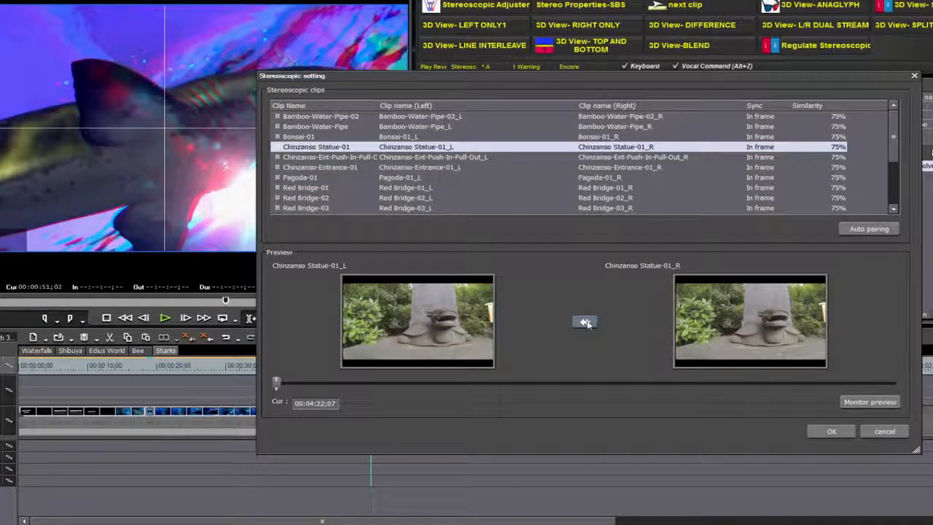
pyautogui.scroll(-2, 894, 174)
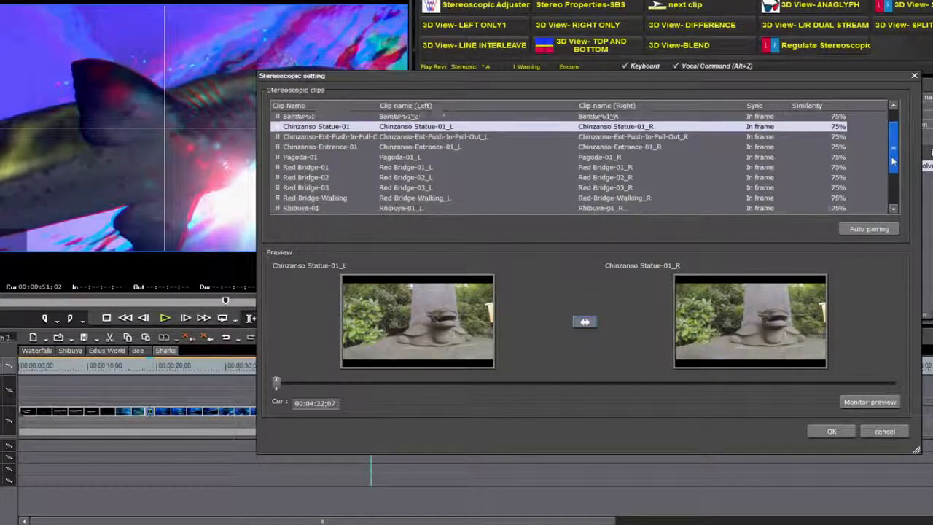
pyautogui.scroll(-1, 894, 173)
pyautogui.click(829, 432)
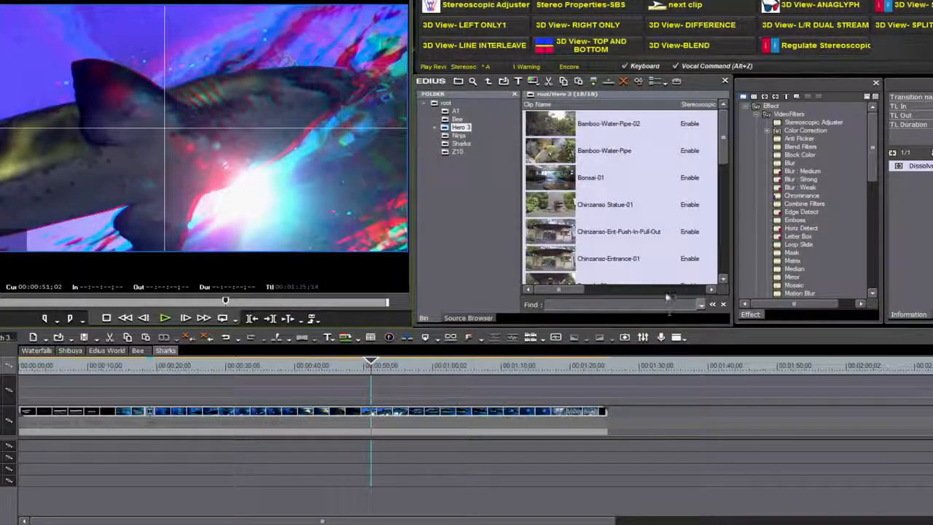
# Step: View the clips in the Z10 and Ninja folders, and play the Shibuya sequence
pyautogui.click(457, 152)
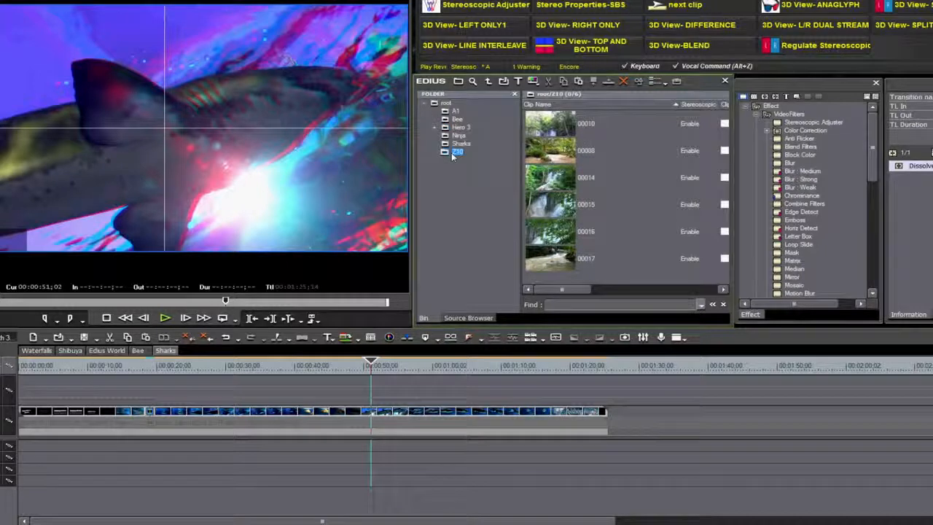
pyautogui.click(458, 136)
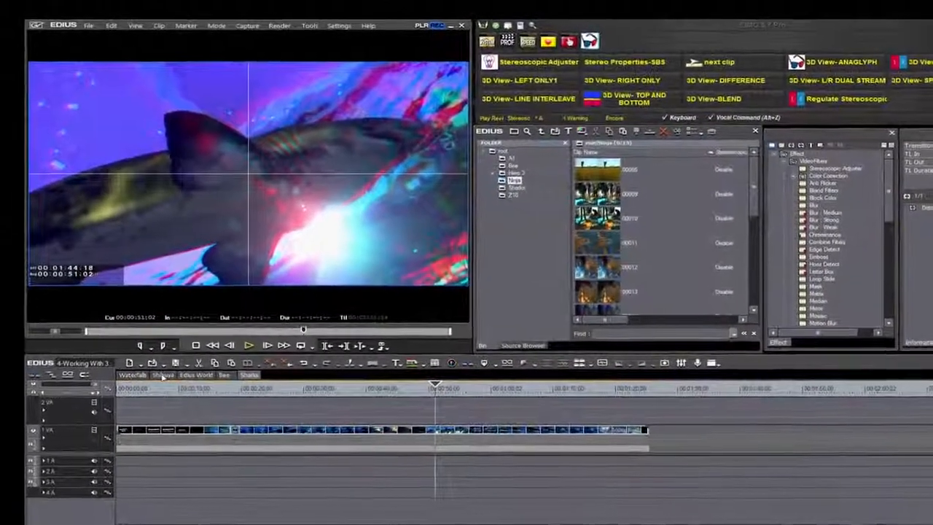
pyautogui.click(163, 375)
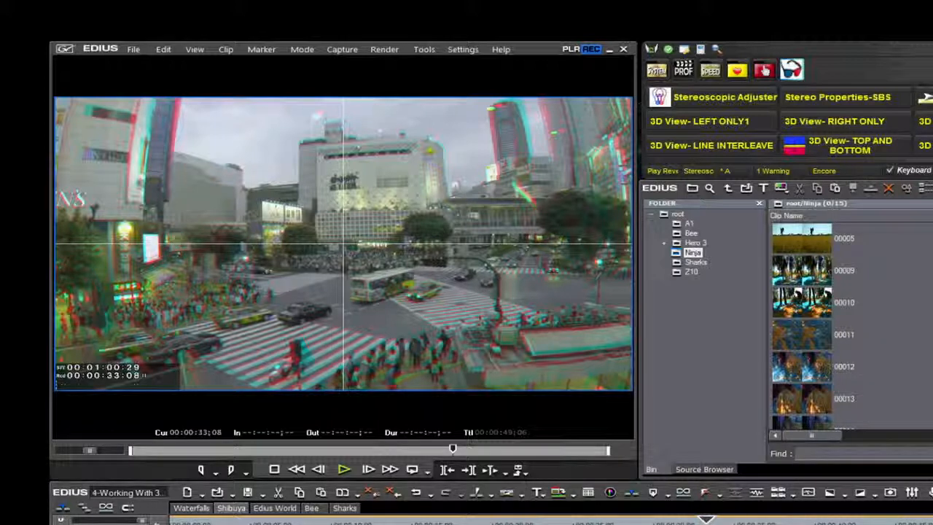
pyautogui.click(345, 470)
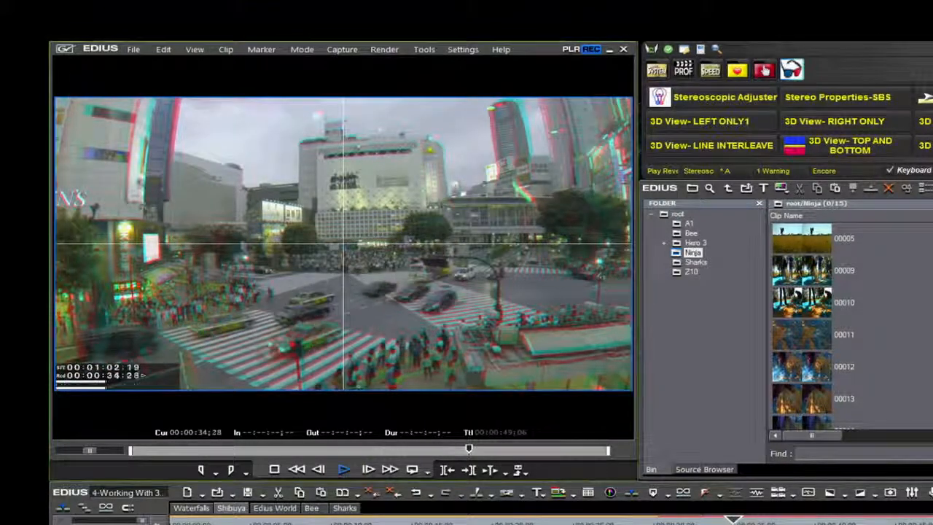
# Step: Play and pause the Shibuya sequence at different points to check its 3D window, ending on the first clip
pyautogui.click(346, 471)
pyautogui.click(345, 470)
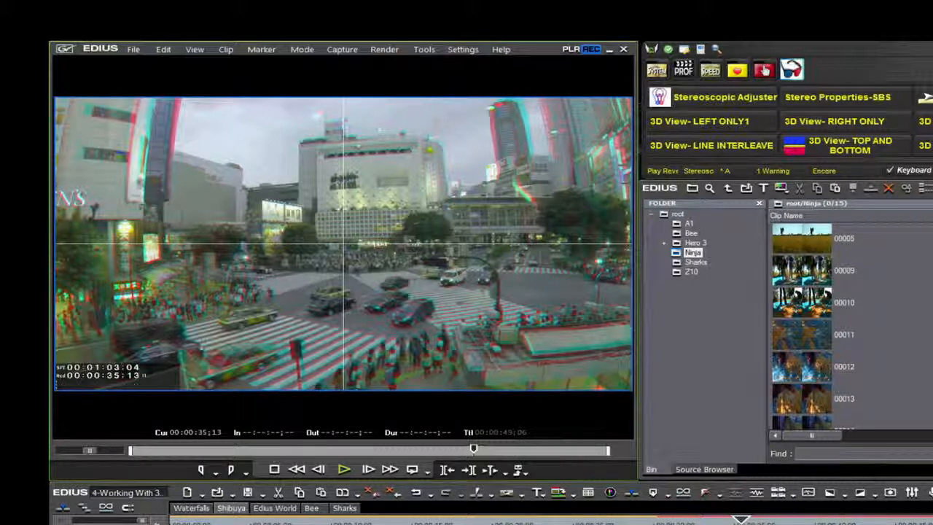
pyautogui.click(452, 520)
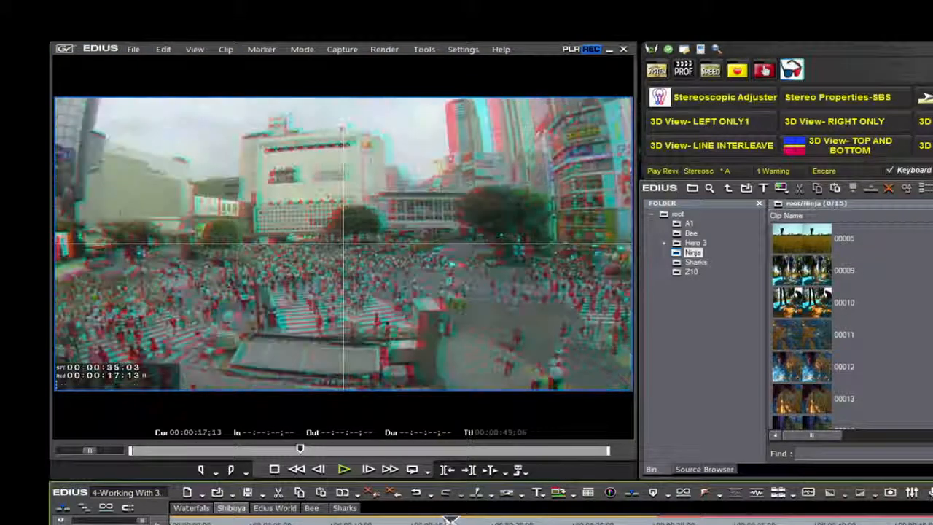
pyautogui.click(345, 470)
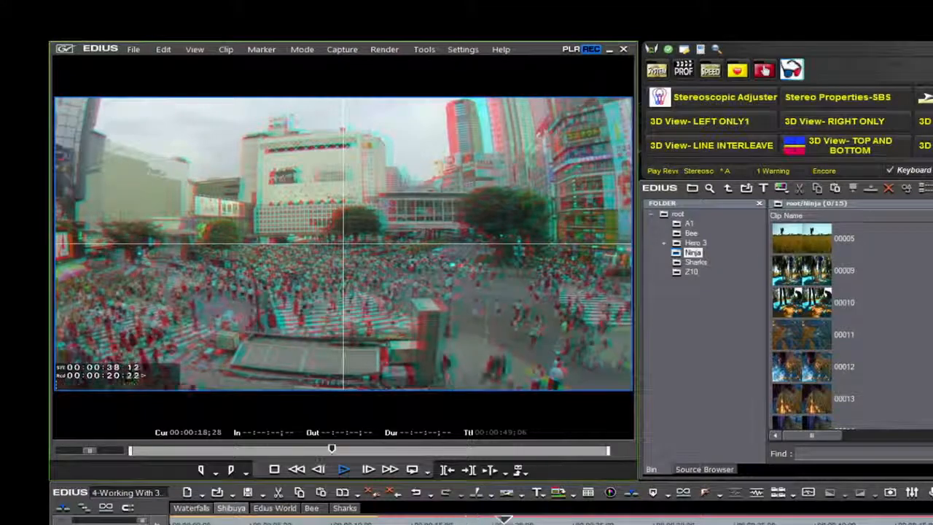
pyautogui.click(345, 469)
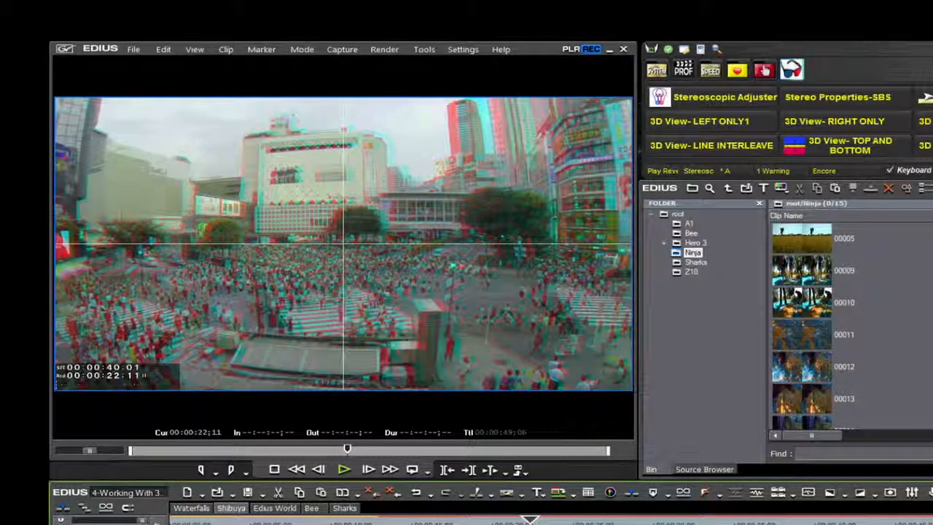
pyautogui.click(250, 520)
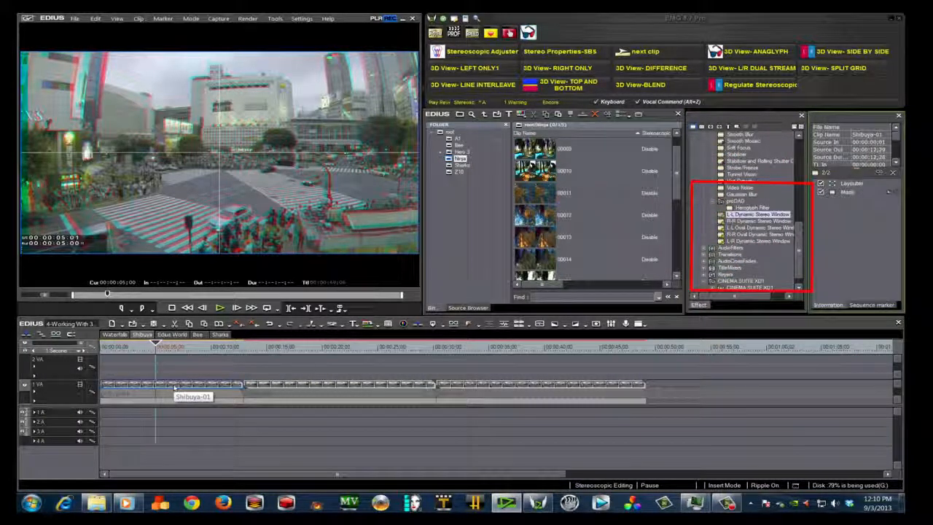
# Step: Apply the R-R Dynamic Stereo Window filter to the Shibuya-01 clip, shift its mask shape to about X -955 px and accept the mask
pyautogui.click(771, 221)
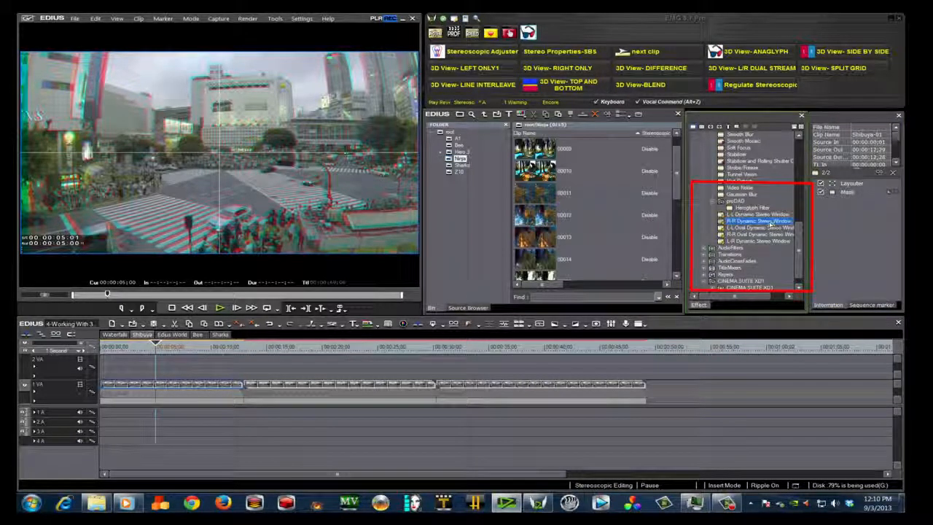
pyautogui.moveTo(772, 224); pyautogui.dragTo(850, 194)
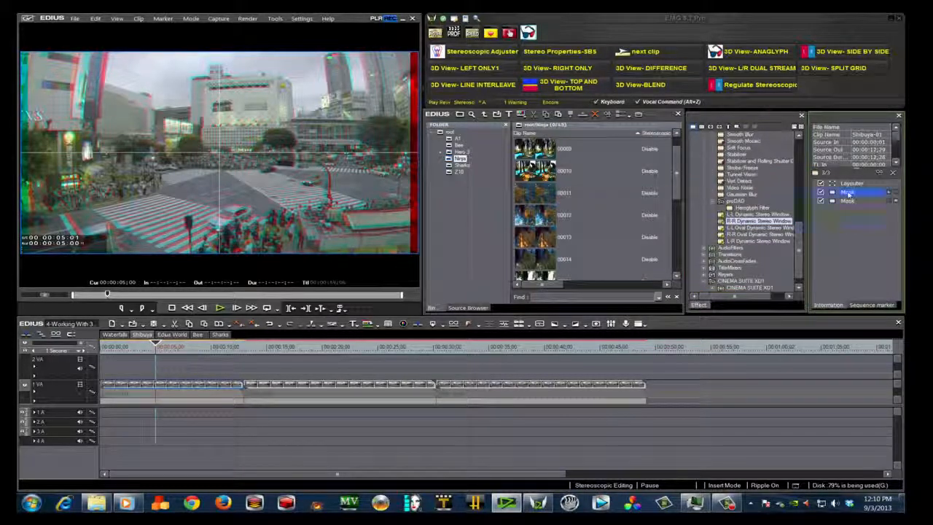
pyautogui.doubleClick(848, 192)
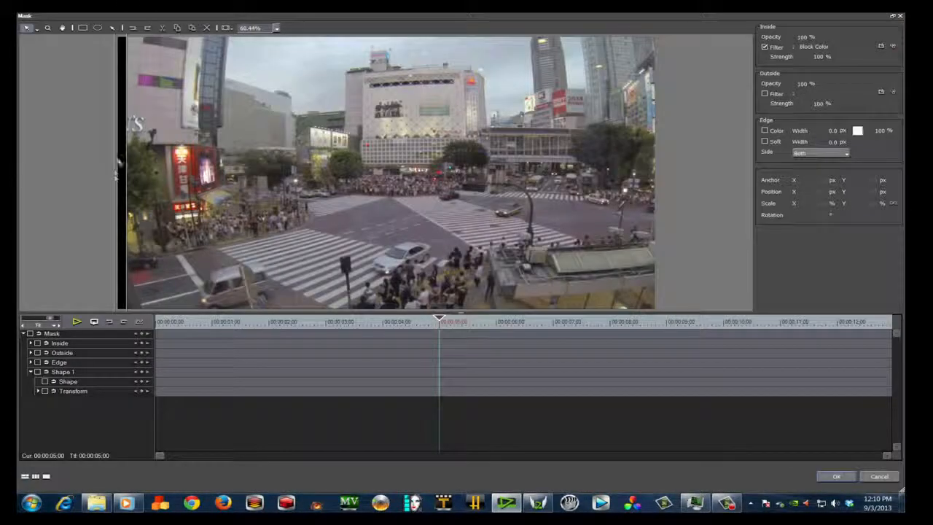
pyautogui.click(125, 171)
pyautogui.moveTo(129, 172); pyautogui.dragTo(121, 173)
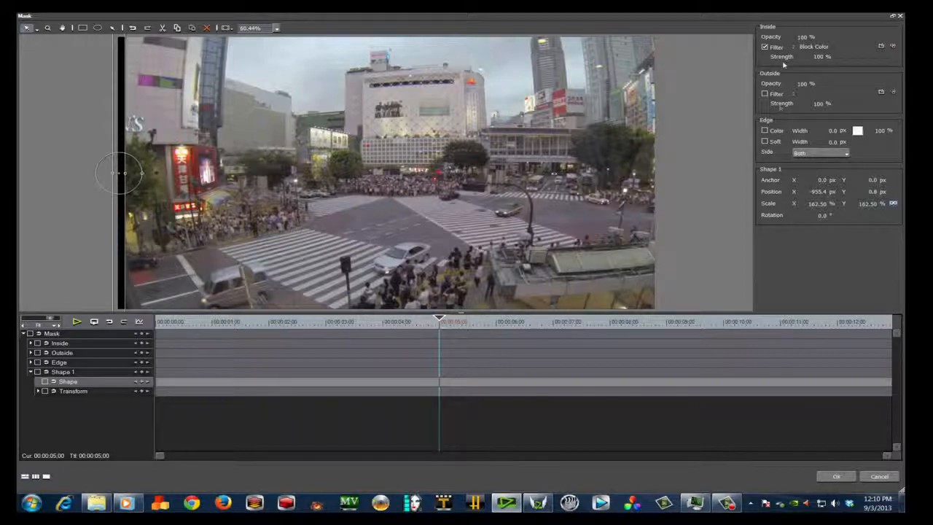
pyautogui.click(836, 477)
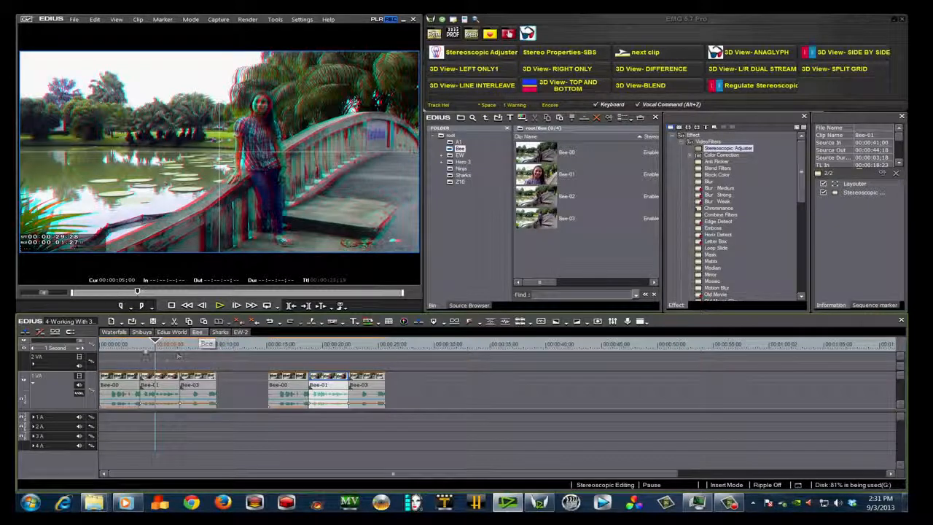
# Step: Scrub through the first and second groups of Bee clips to compare their stereoscopic depth
pyautogui.click(157, 344)
pyautogui.moveTo(158, 344); pyautogui.dragTo(196, 346)
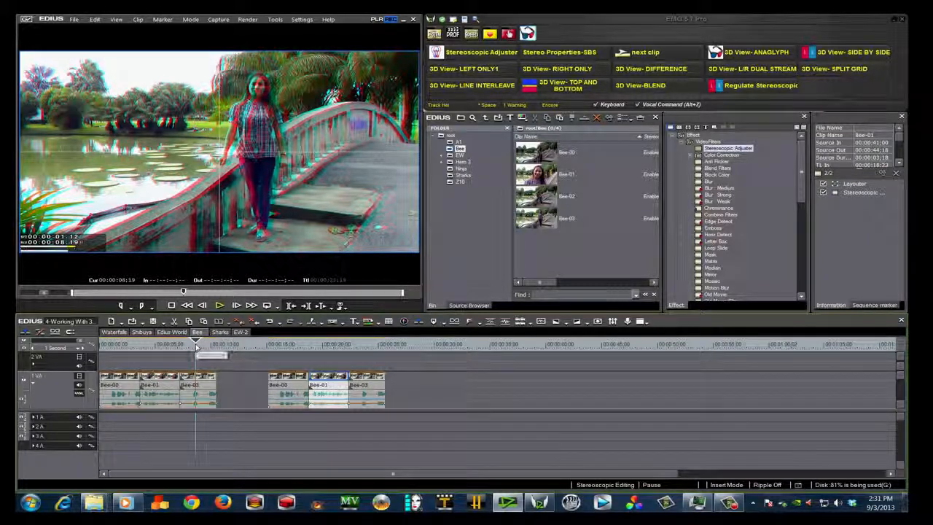
pyautogui.moveTo(195, 346)
pyautogui.mouseDown()
pyautogui.moveTo(169, 344)
pyautogui.moveTo(201, 347)
pyautogui.mouseUp()
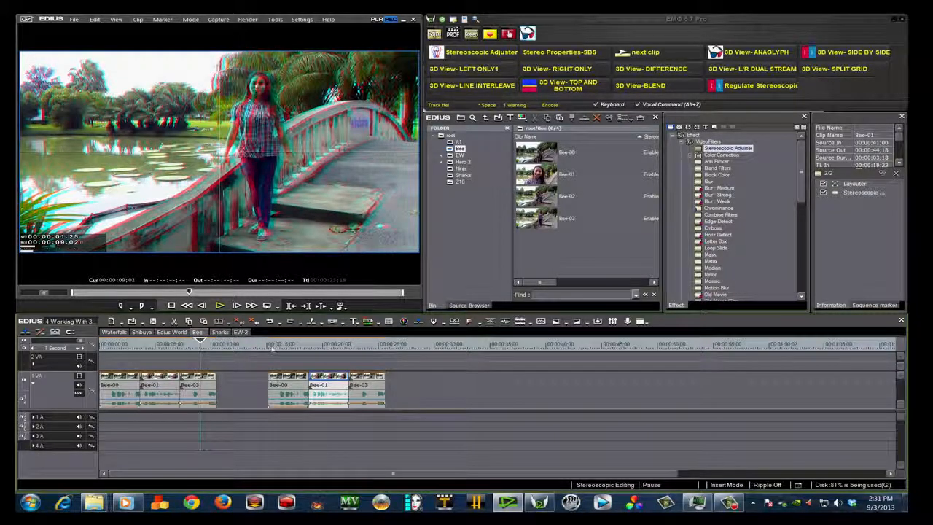
pyautogui.moveTo(273, 347); pyautogui.dragTo(288, 347)
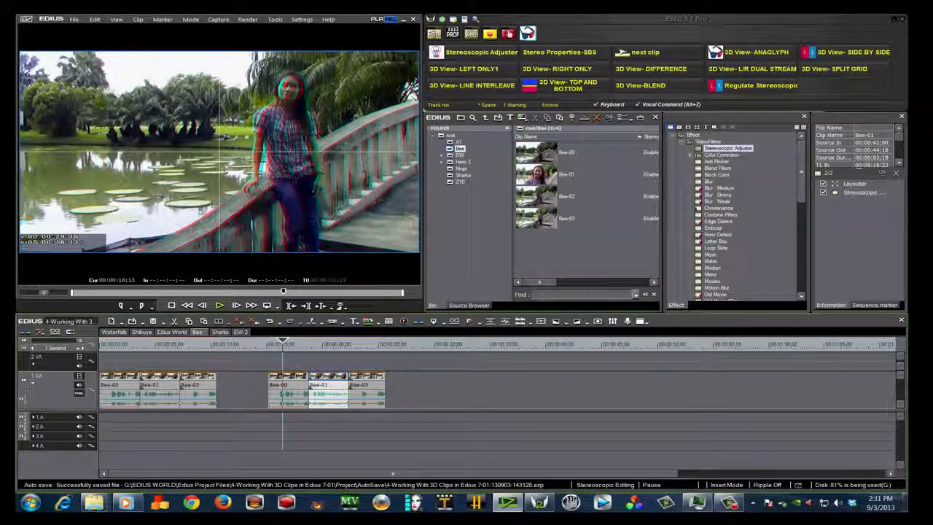
pyautogui.click(292, 377)
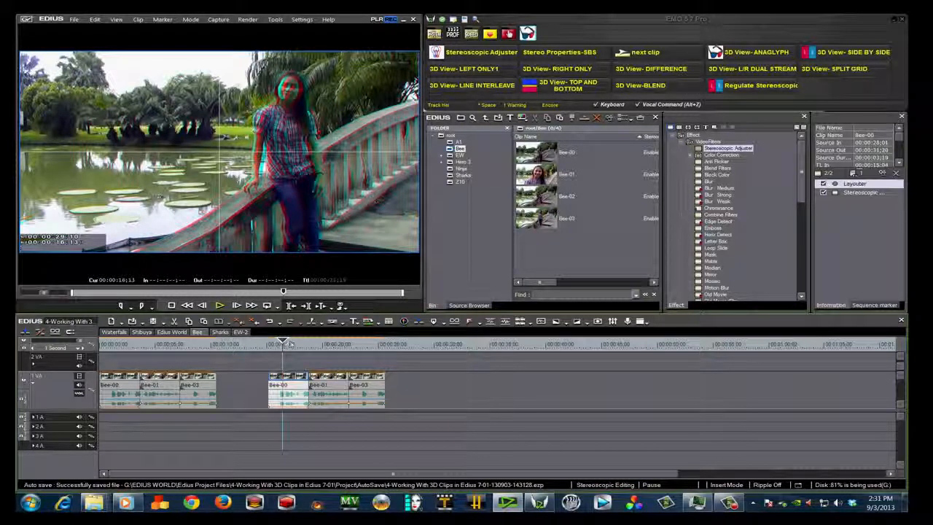
pyautogui.moveTo(284, 344); pyautogui.dragTo(202, 361)
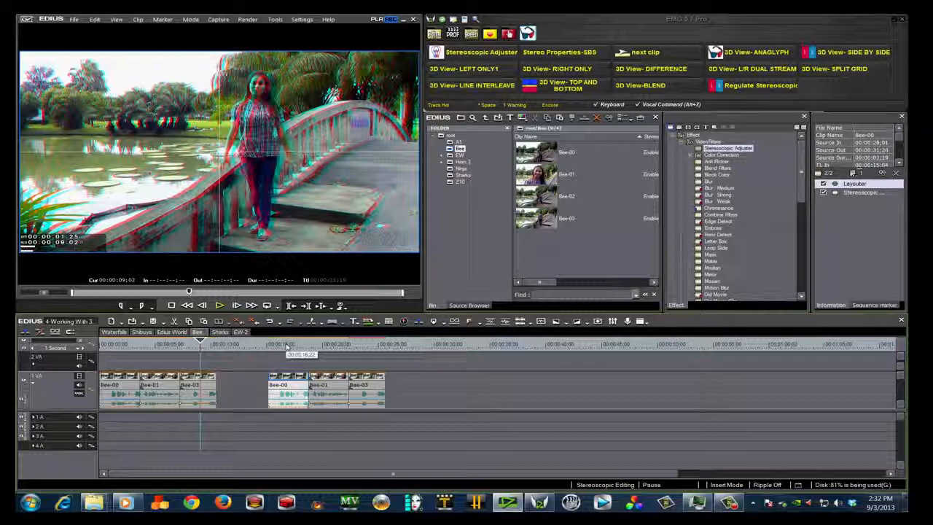
# Step: Jump between Bee-01, Bee-03 and Bee-00 in the first group to compare the depth change from shot to shot
pyautogui.click(162, 345)
pyautogui.click(201, 345)
pyautogui.click(162, 344)
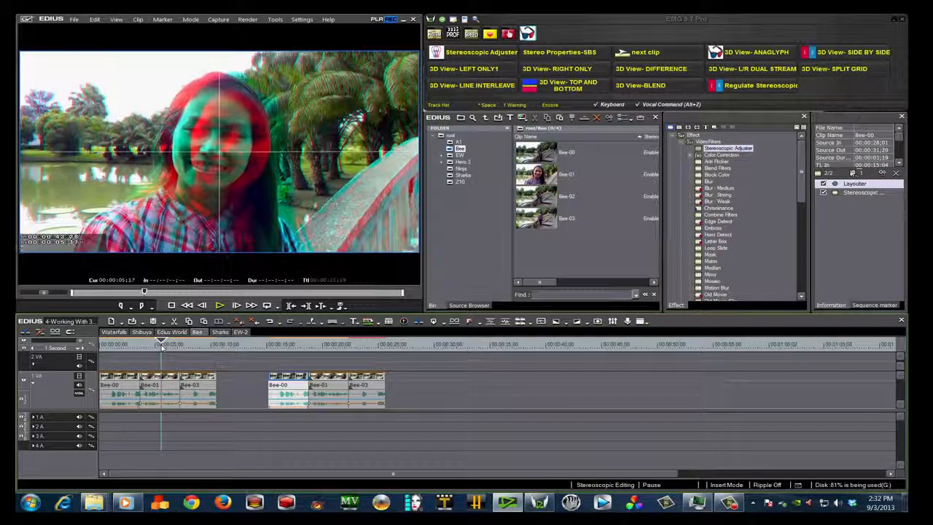
pyautogui.click(188, 345)
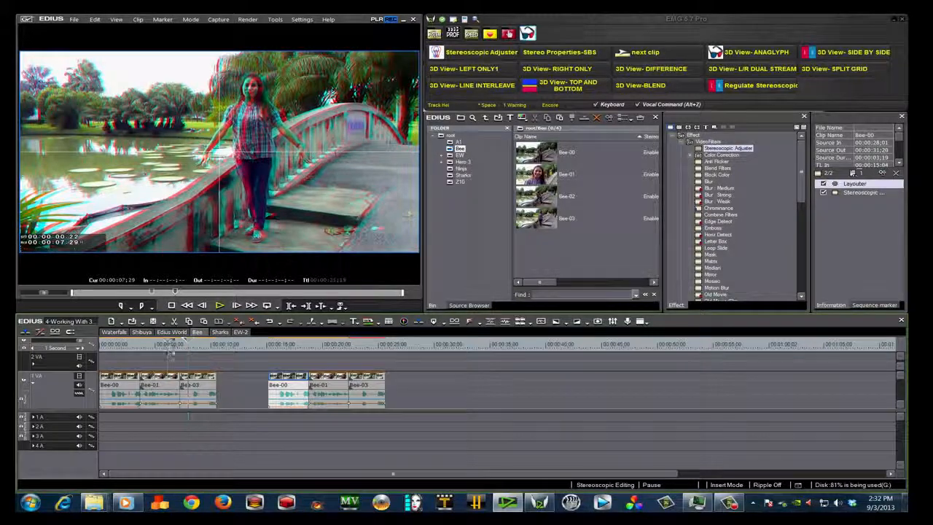
pyautogui.click(163, 345)
pyautogui.click(122, 347)
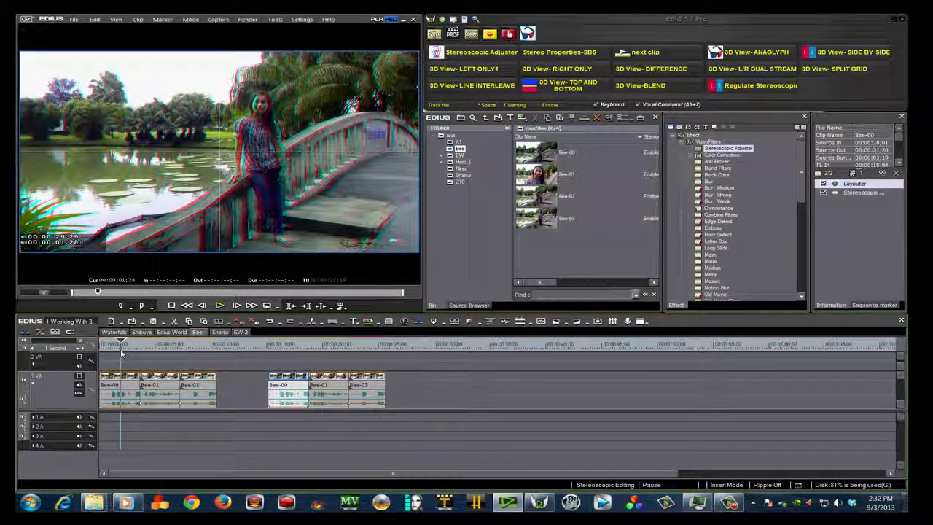
# Step: Examine the Stereoscopic Adjuster keyframes of Bee-00 in the second group by scrubbing from the clip's start to its last keyframe
pyautogui.click(284, 345)
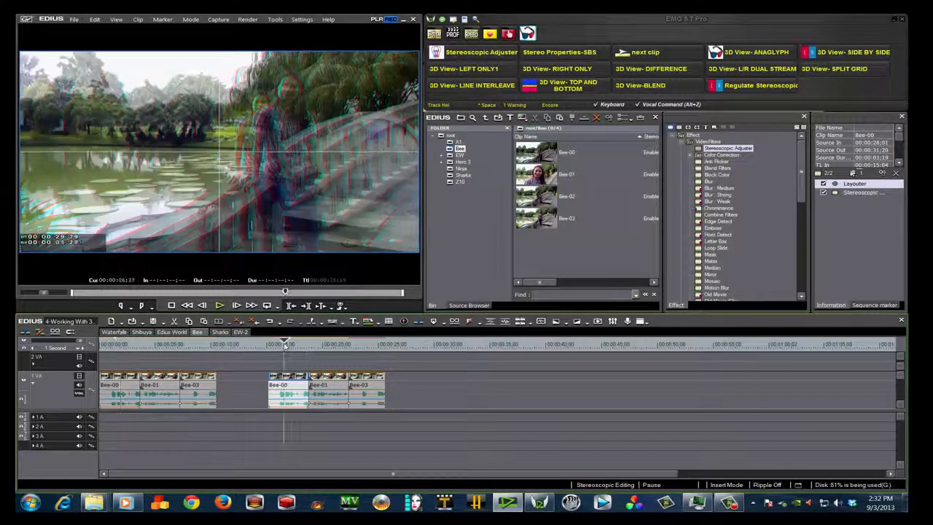
pyautogui.doubleClick(840, 193)
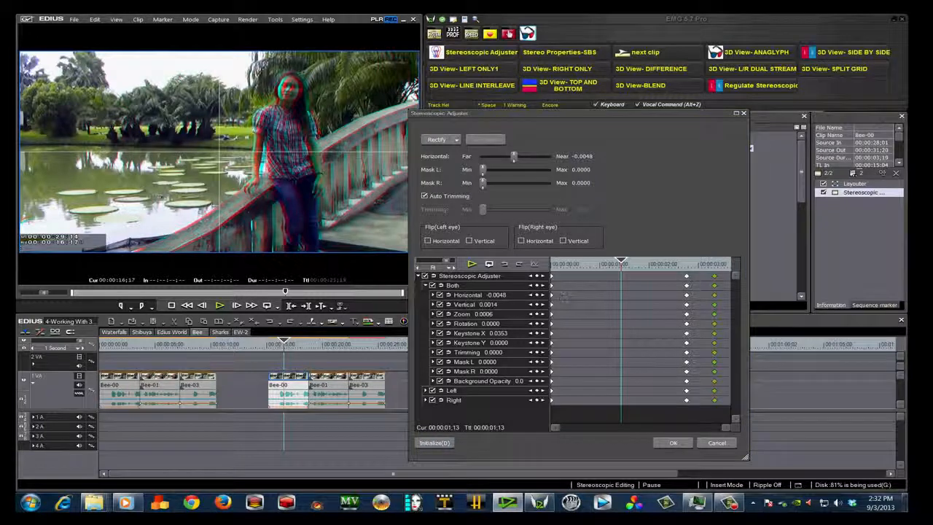
pyautogui.click(565, 264)
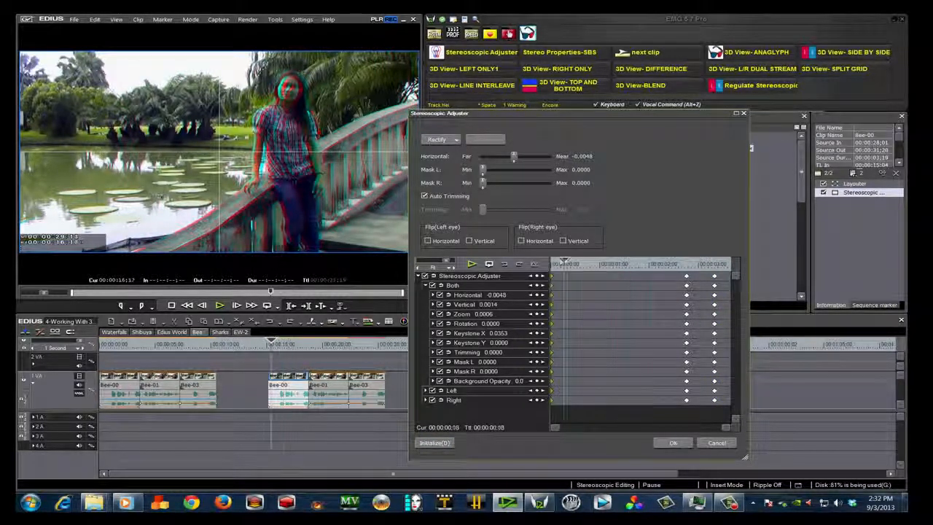
pyautogui.moveTo(565, 264); pyautogui.dragTo(551, 263)
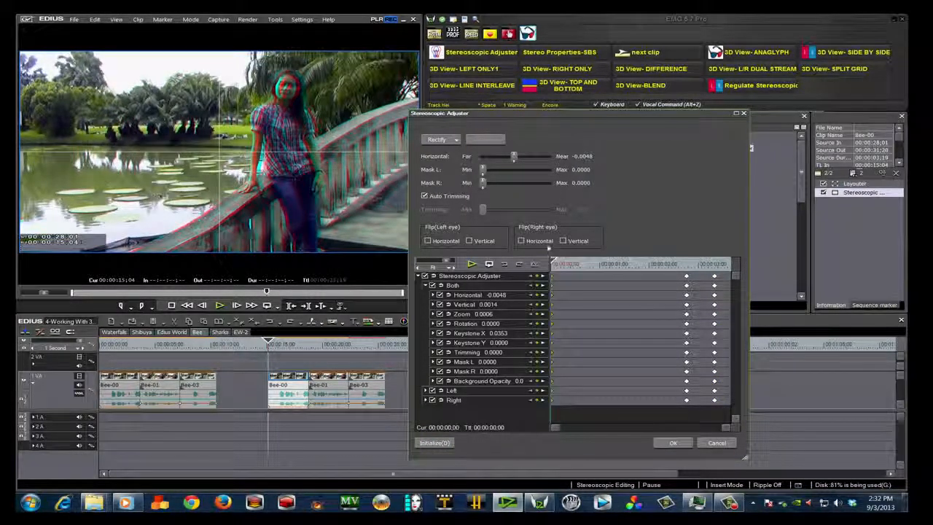
pyautogui.moveTo(554, 263); pyautogui.dragTo(719, 268)
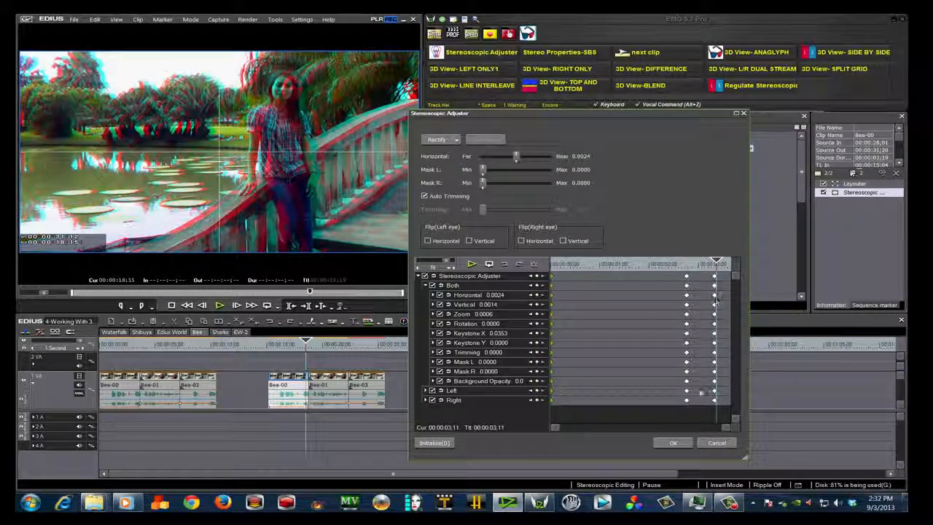
pyautogui.click(673, 443)
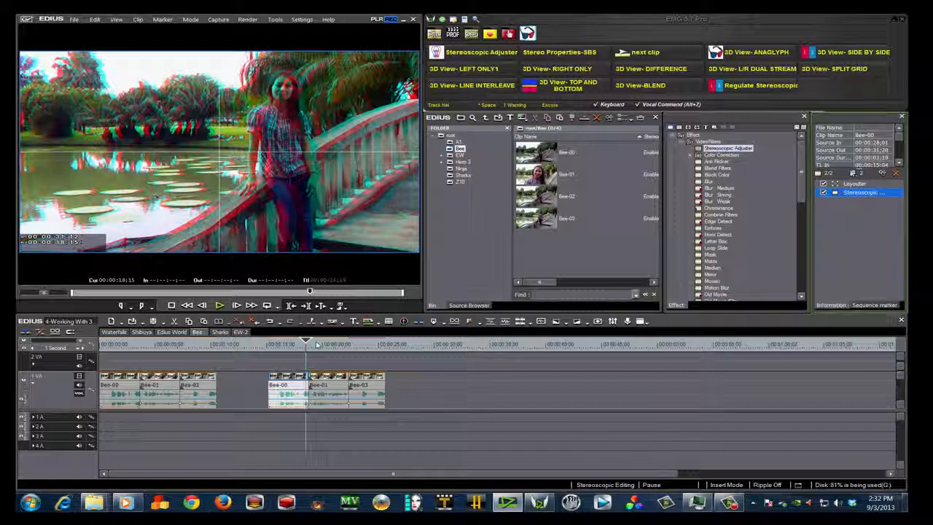
# Step: Examine the Stereoscopic Adjuster keyframes of Bee-01 in the second group by scrubbing through the clip
pyautogui.click(317, 344)
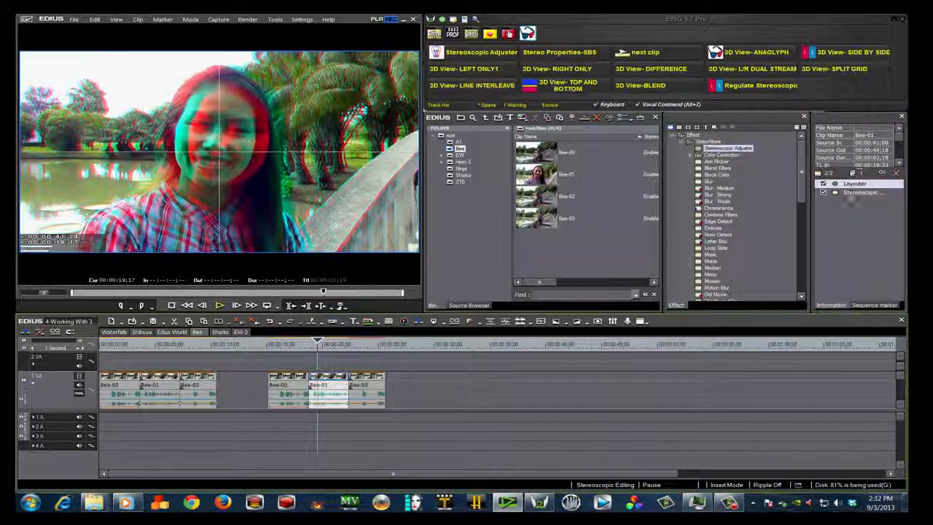
pyautogui.doubleClick(853, 193)
pyautogui.moveTo(554, 264); pyautogui.dragTo(726, 276)
pyautogui.click(674, 444)
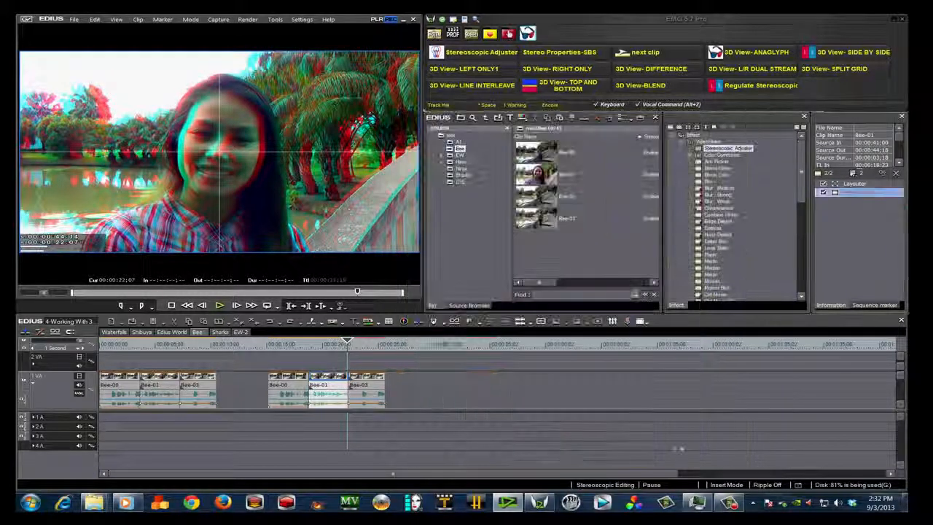
# Step: Examine the Stereoscopic Adjuster keyframes of Bee-03 in the second group, and play that group from within Bee-00
pyautogui.click(366, 390)
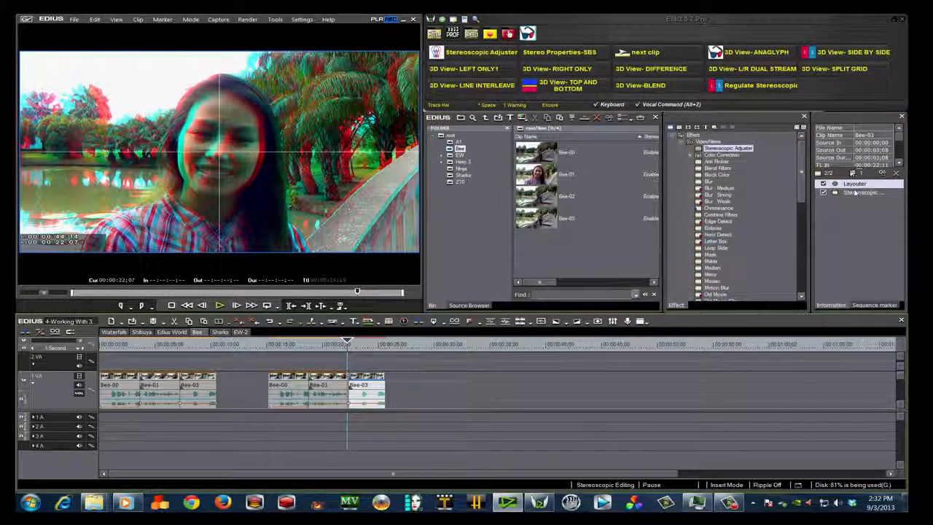
pyautogui.doubleClick(858, 192)
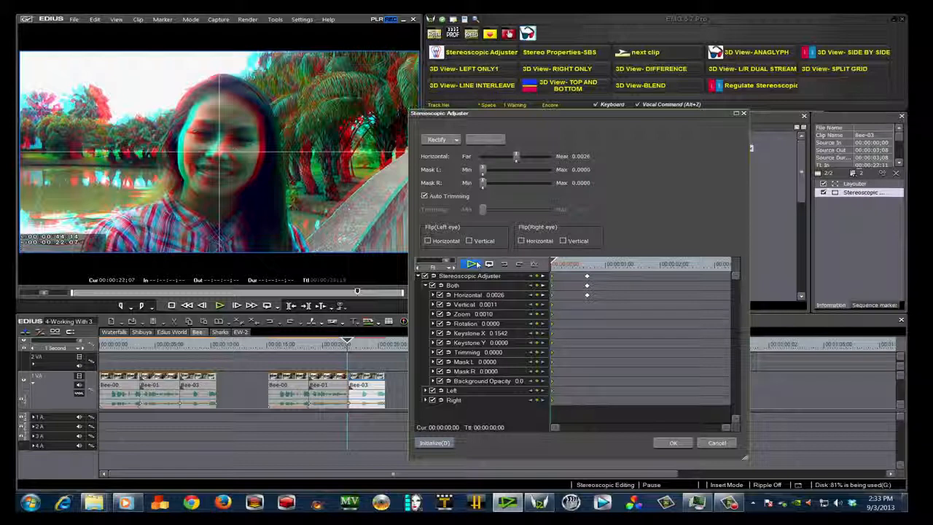
pyautogui.click(575, 265)
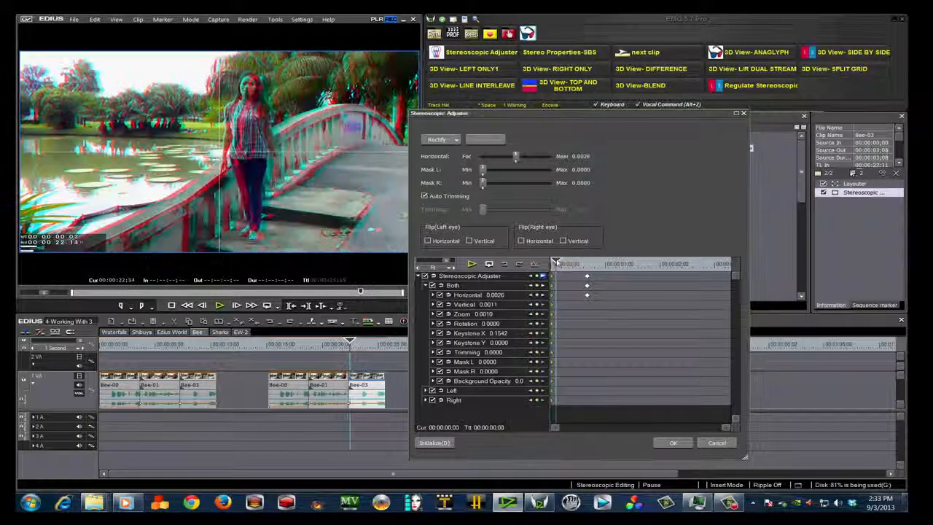
pyautogui.moveTo(576, 263); pyautogui.dragTo(602, 264)
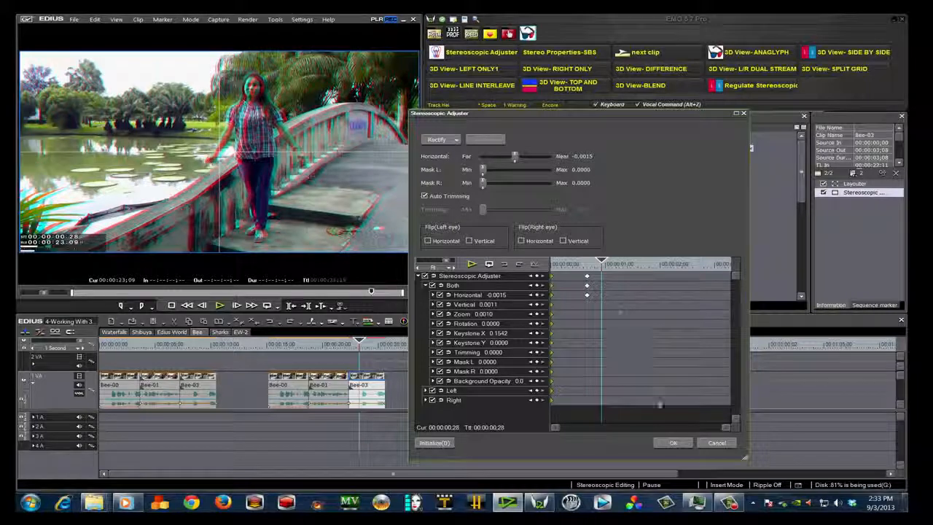
pyautogui.click(673, 442)
pyautogui.moveTo(322, 342); pyautogui.dragTo(290, 342)
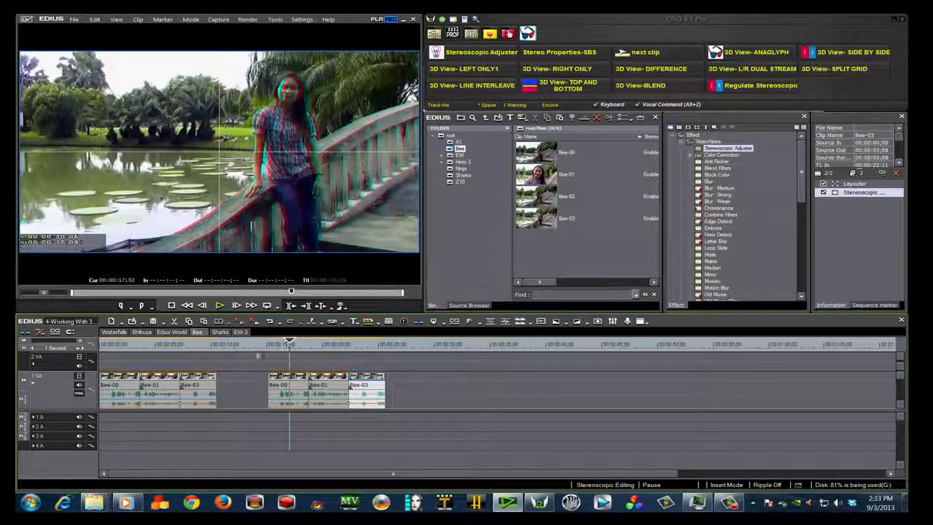
pyautogui.press('space')
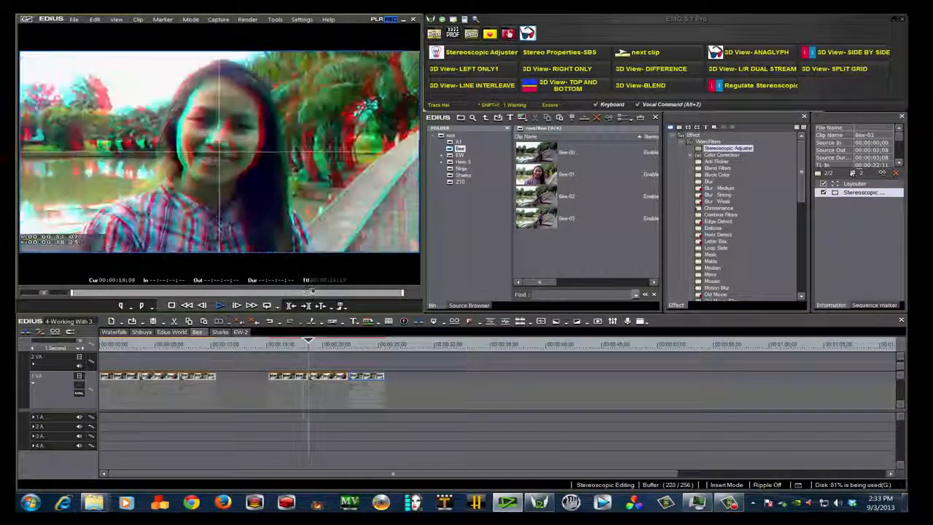